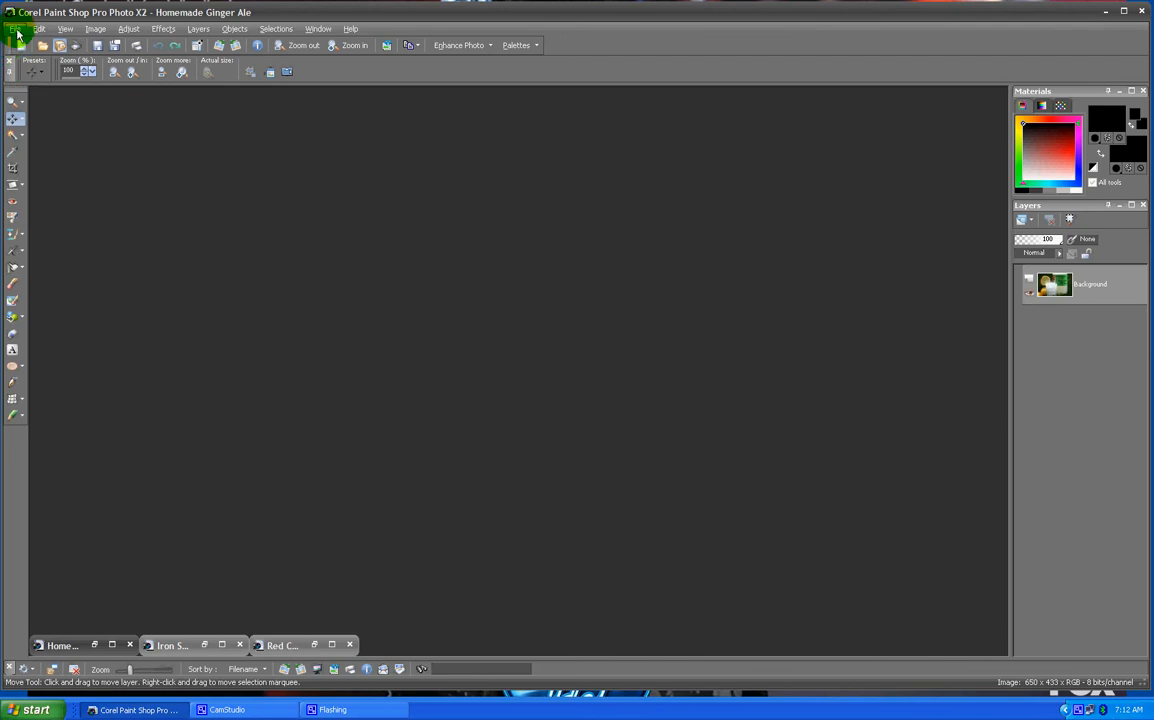
- Create a new transparent raster image 700 pixels wide and 200 pixels high
{"action": "left_click", "coordinate": [17, 30]}
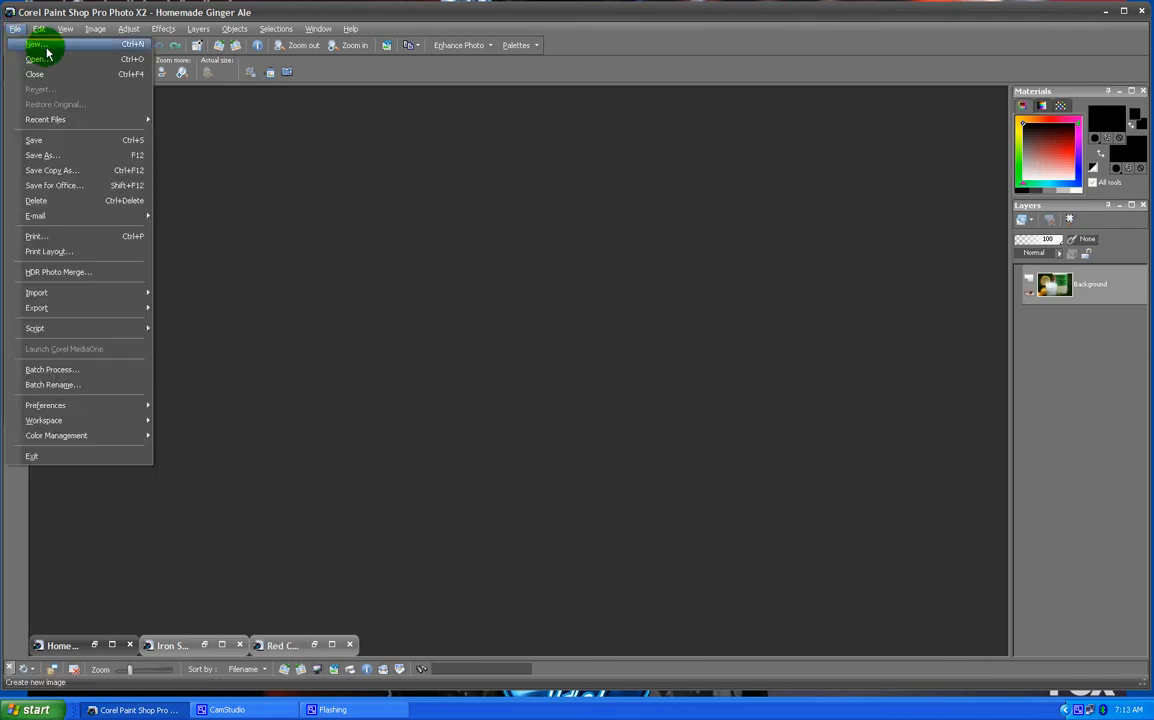
{"action": "left_click", "coordinate": [40, 45]}
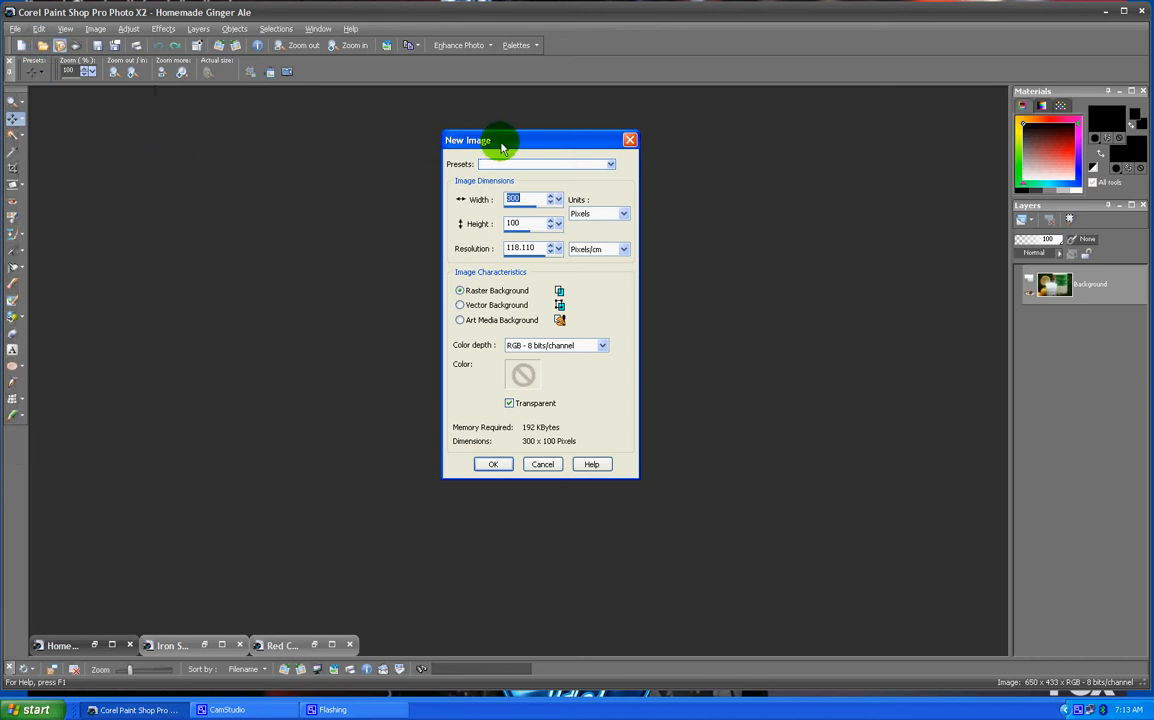
{"action": "left_click_drag", "start_coordinate": [500, 143], "coordinate": [605, 172]}
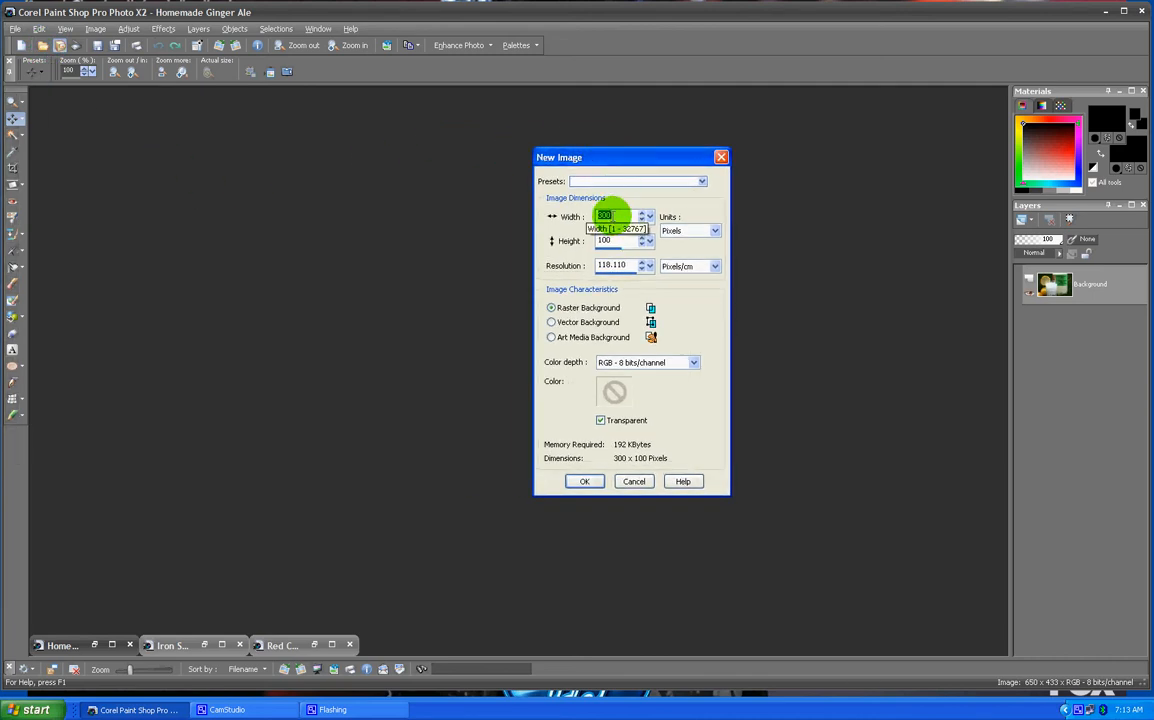
{"action": "left_click_drag", "start_coordinate": [613, 216], "coordinate": [574, 208]}
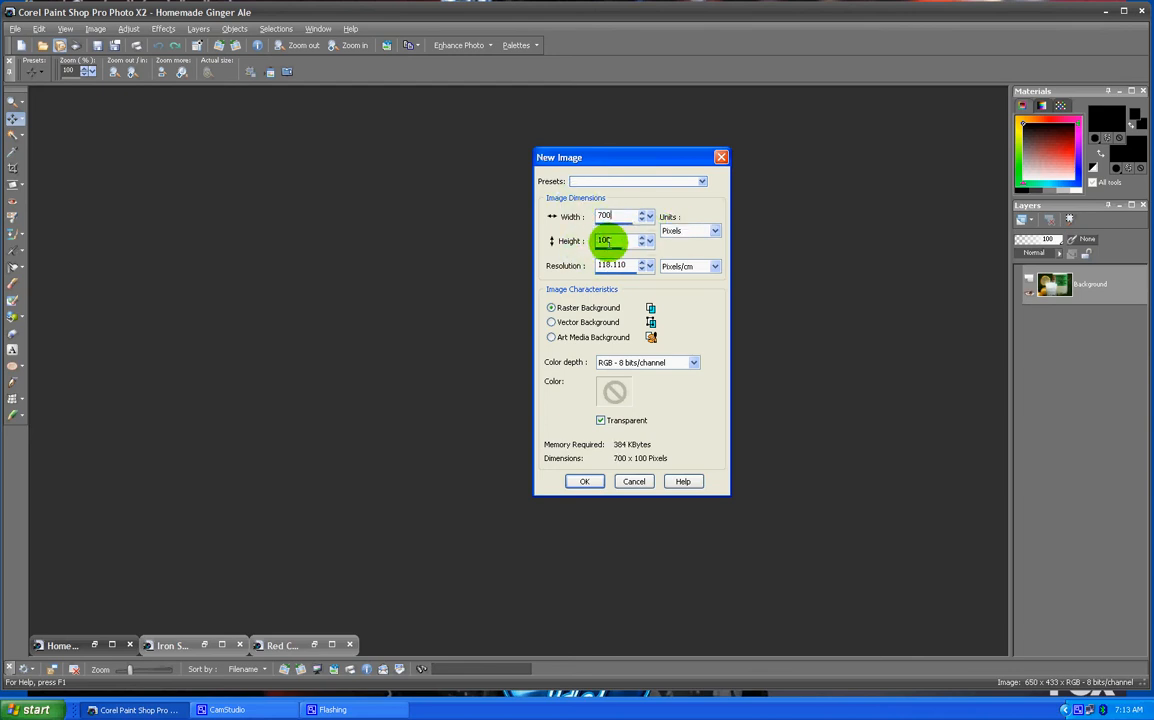
{"action": "left_click_drag", "start_coordinate": [618, 242], "coordinate": [541, 248]}
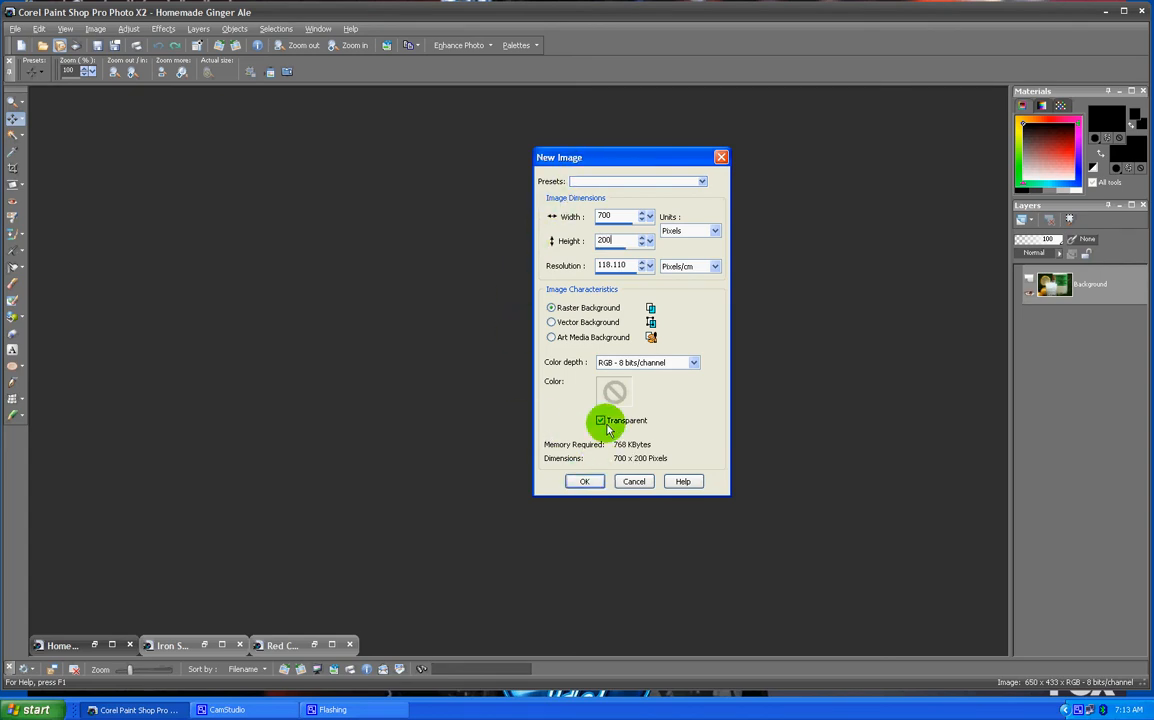
{"action": "left_click", "coordinate": [588, 481]}
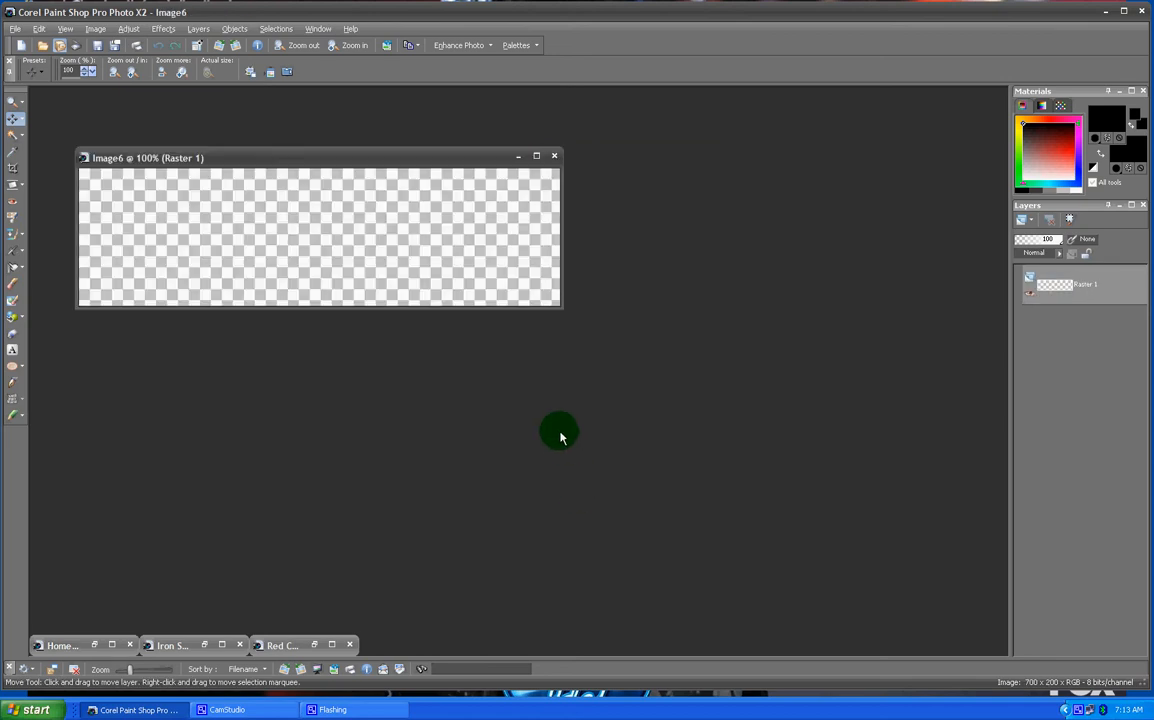
- Reposition the blank canvas and restore the three minimized photo windows, arranging them around the workspace
{"action": "left_click_drag", "start_coordinate": [332, 159], "coordinate": [560, 177]}
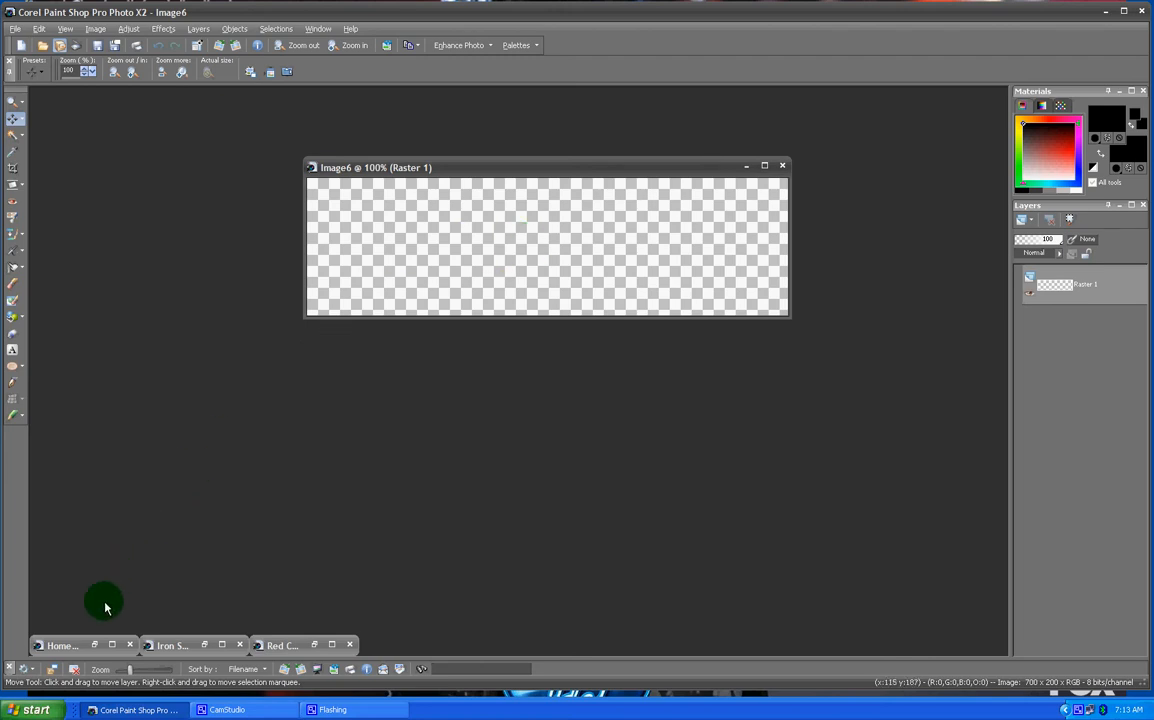
{"action": "left_click", "coordinate": [92, 645]}
{"action": "left_click", "coordinate": [190, 645]}
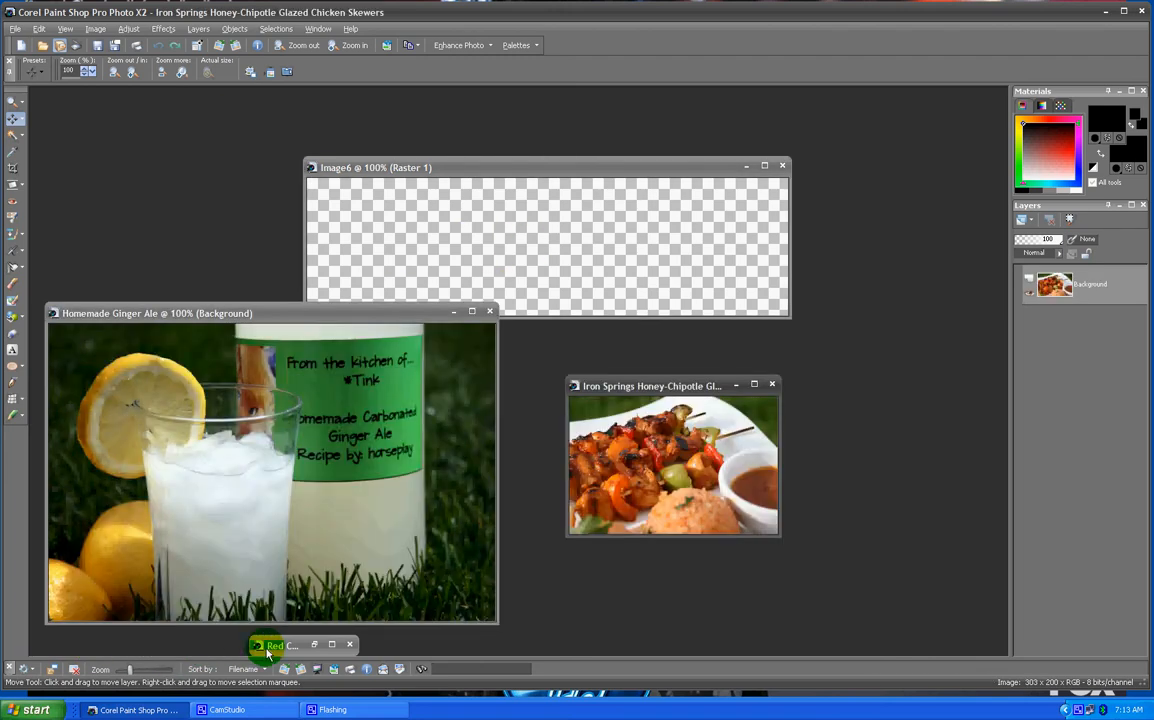
{"action": "left_click", "coordinate": [300, 645]}
{"action": "key", "text": "ctrl+a"}
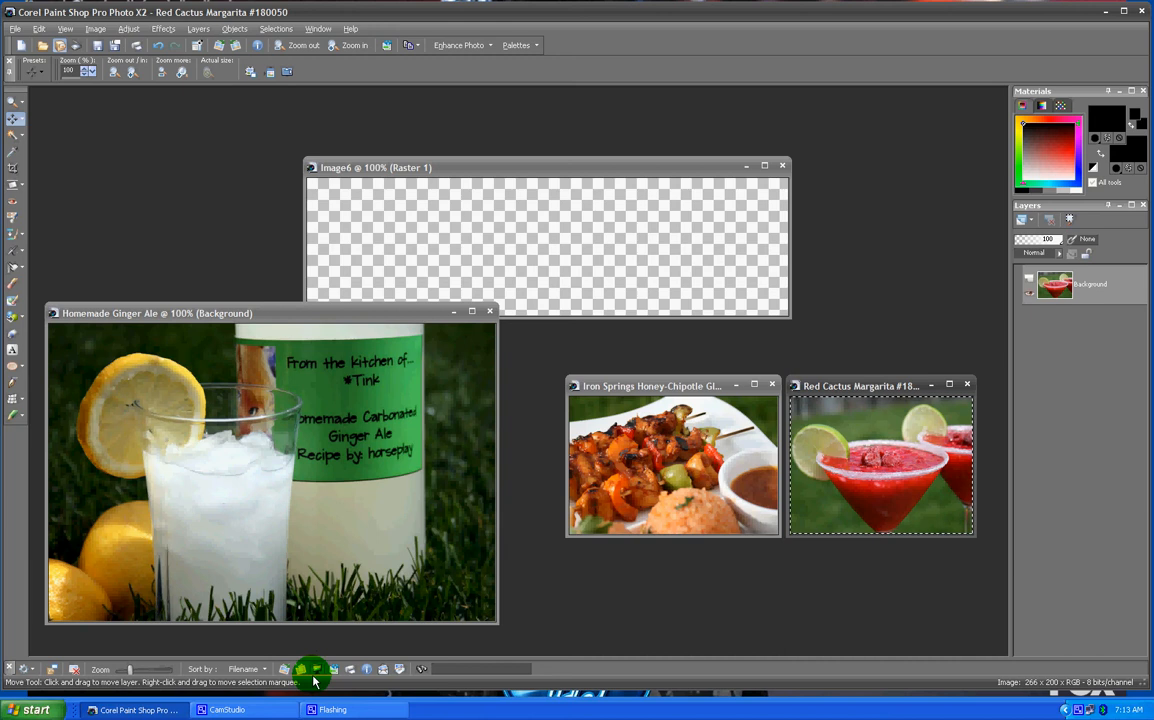
{"action": "left_click", "coordinate": [236, 315]}
{"action": "left_click_drag", "start_coordinate": [237, 318], "coordinate": [289, 302]}
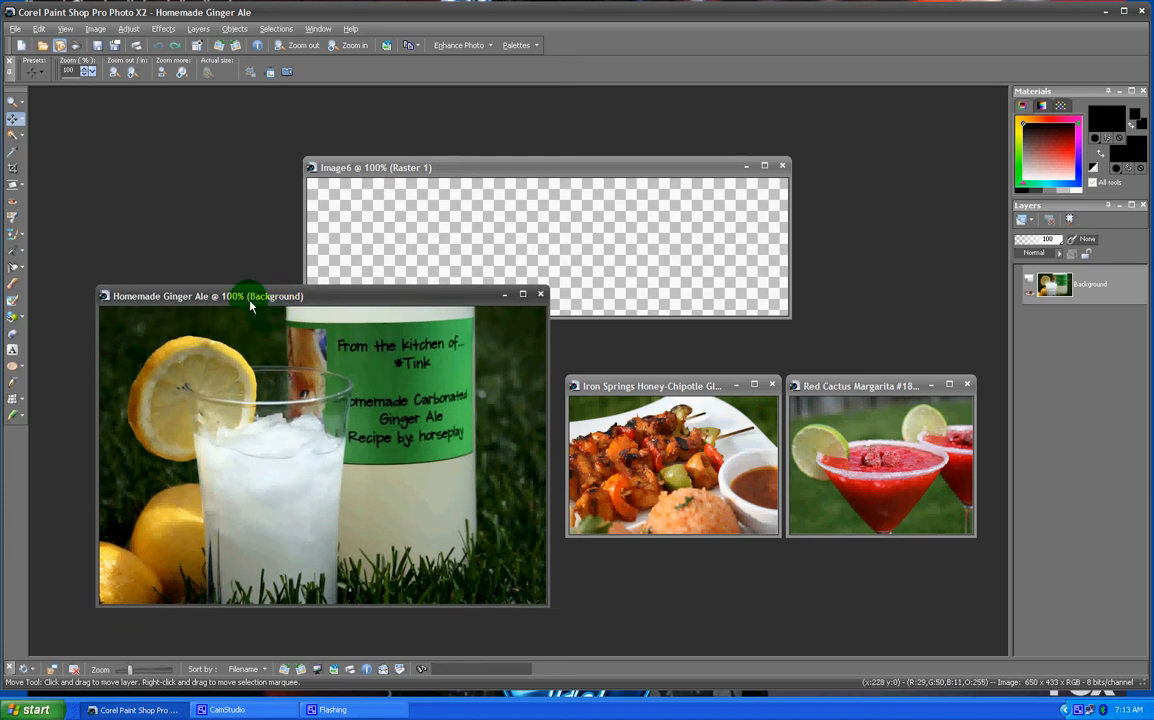
- Crop the Homemade Ginger Ale photo, trimming a strip off its right side
{"action": "left_click", "coordinate": [16, 170]}
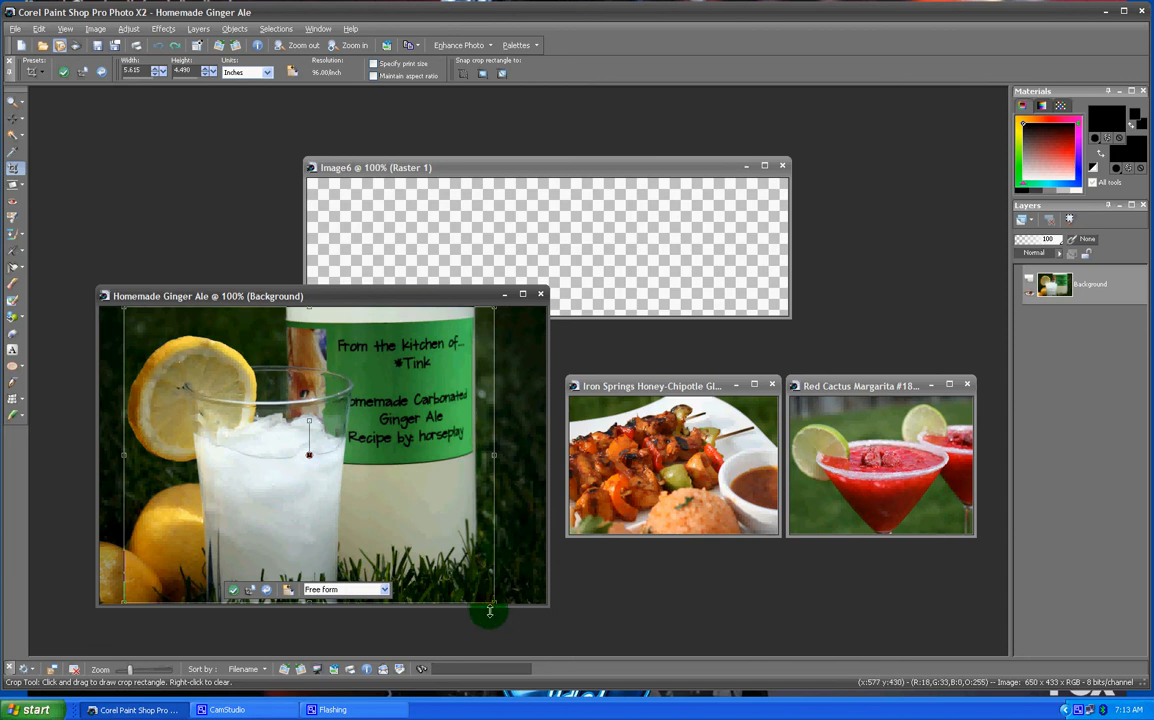
{"action": "left_click_drag", "start_coordinate": [497, 455], "coordinate": [490, 450]}
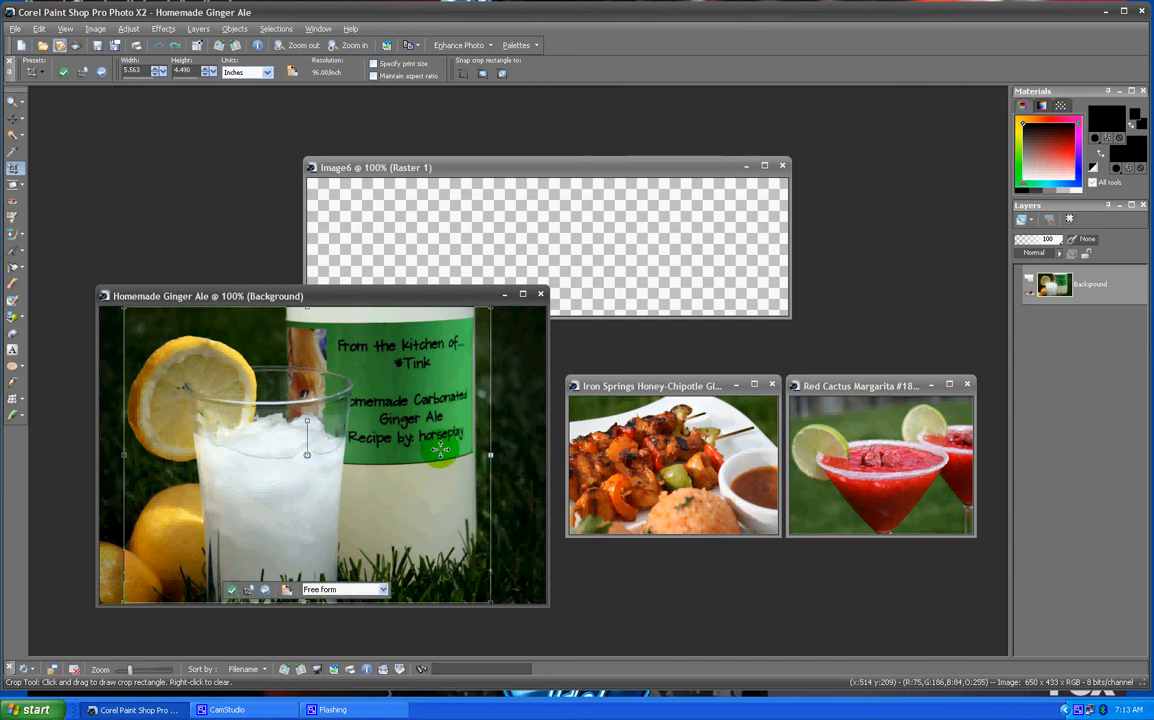
{"action": "left_click", "coordinate": [233, 592]}
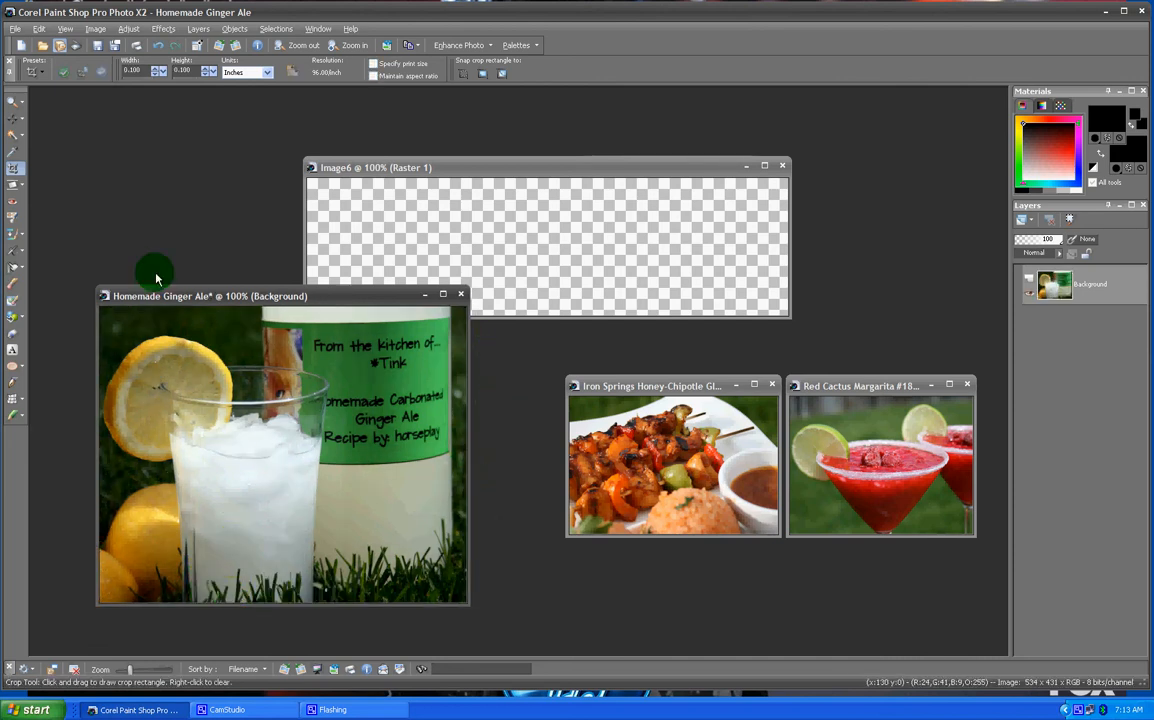
- Resize the Homemade Ginger Ale photo to 200 pixels high with aspect ratio locked
{"action": "left_click", "coordinate": [20, 118]}
{"action": "left_click", "coordinate": [58, 139]}
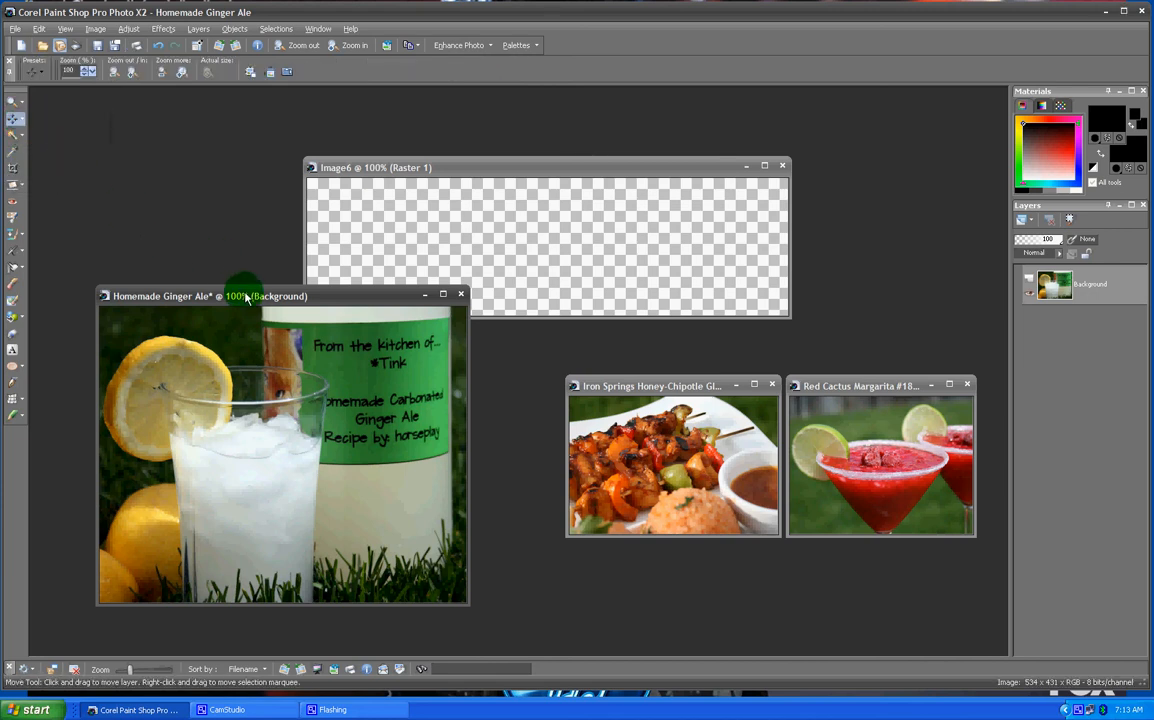
{"action": "left_click_drag", "start_coordinate": [247, 299], "coordinate": [261, 142]}
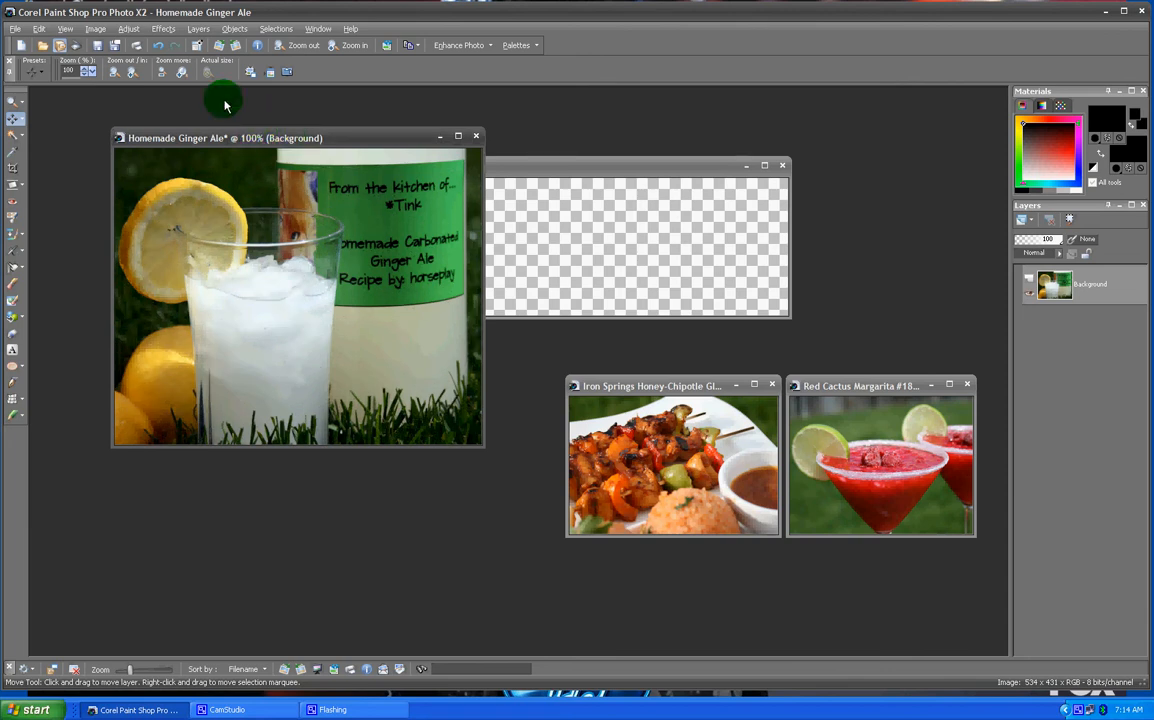
{"action": "left_click", "coordinate": [105, 29]}
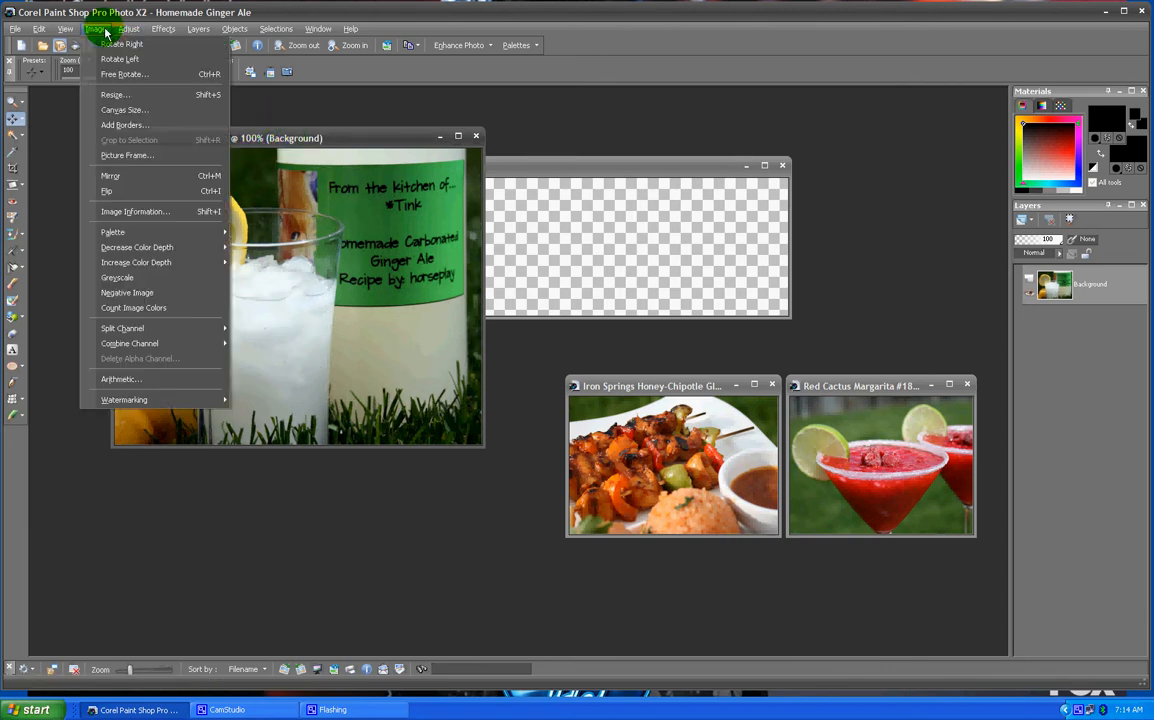
{"action": "left_click", "coordinate": [112, 98]}
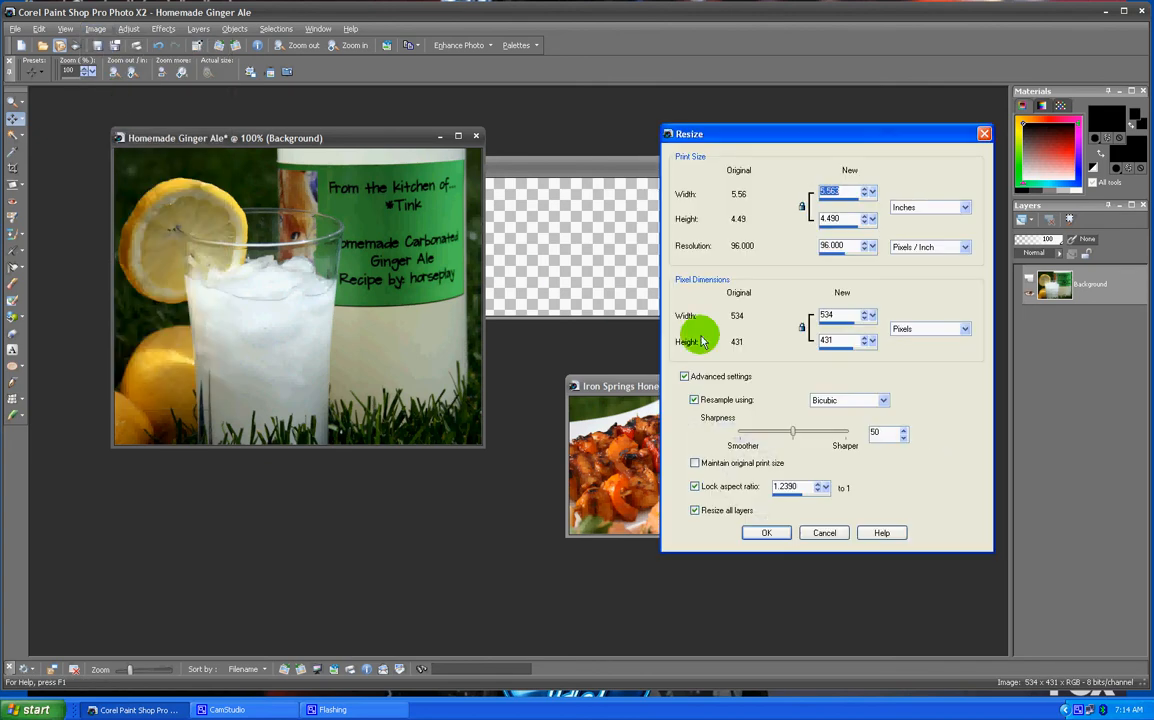
{"action": "left_click", "coordinate": [840, 340]}
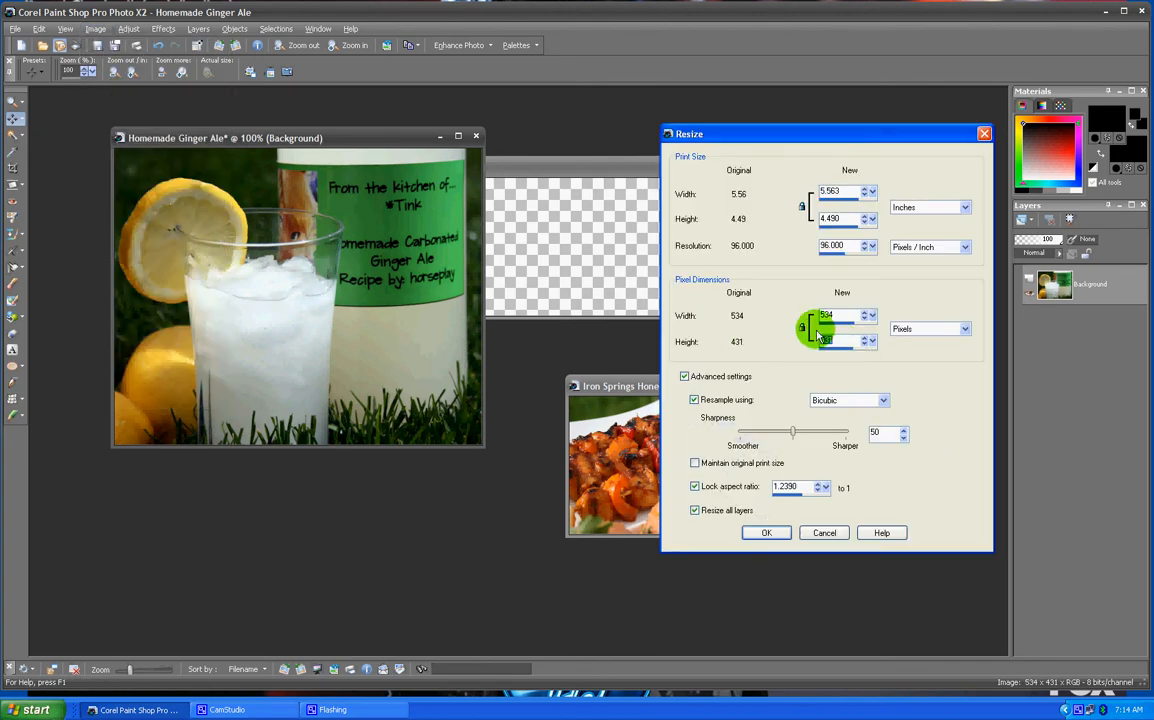
{"action": "type", "text": "200"}
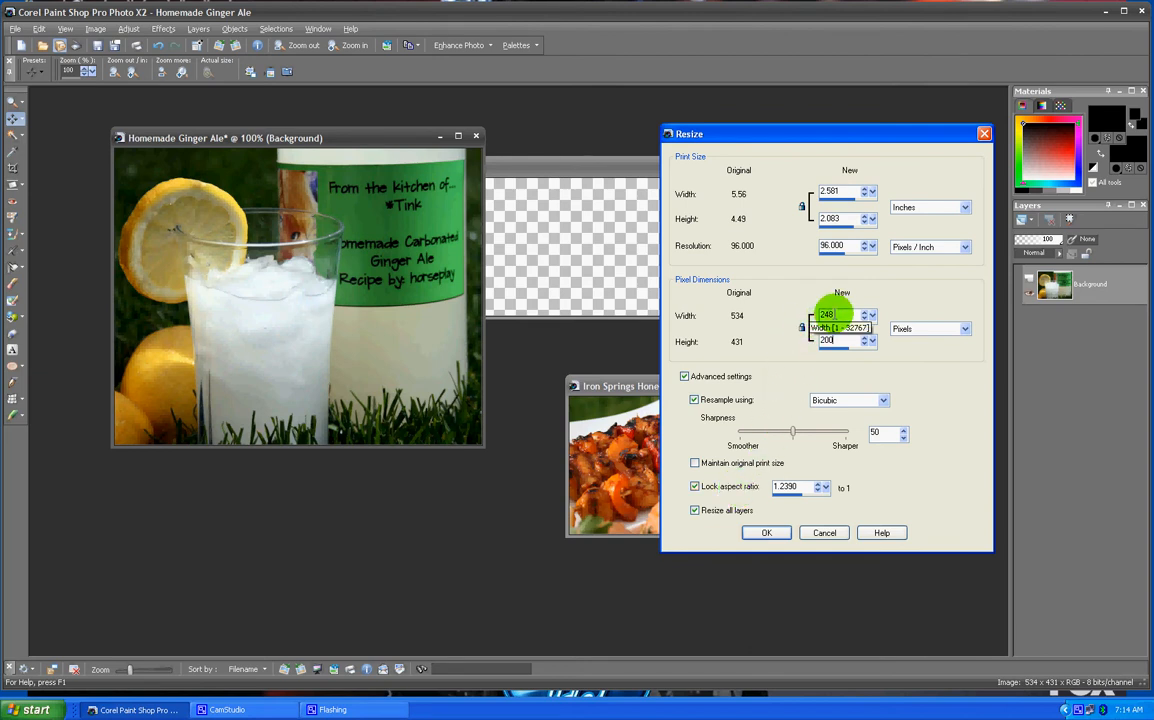
{"action": "left_click", "coordinate": [784, 535]}
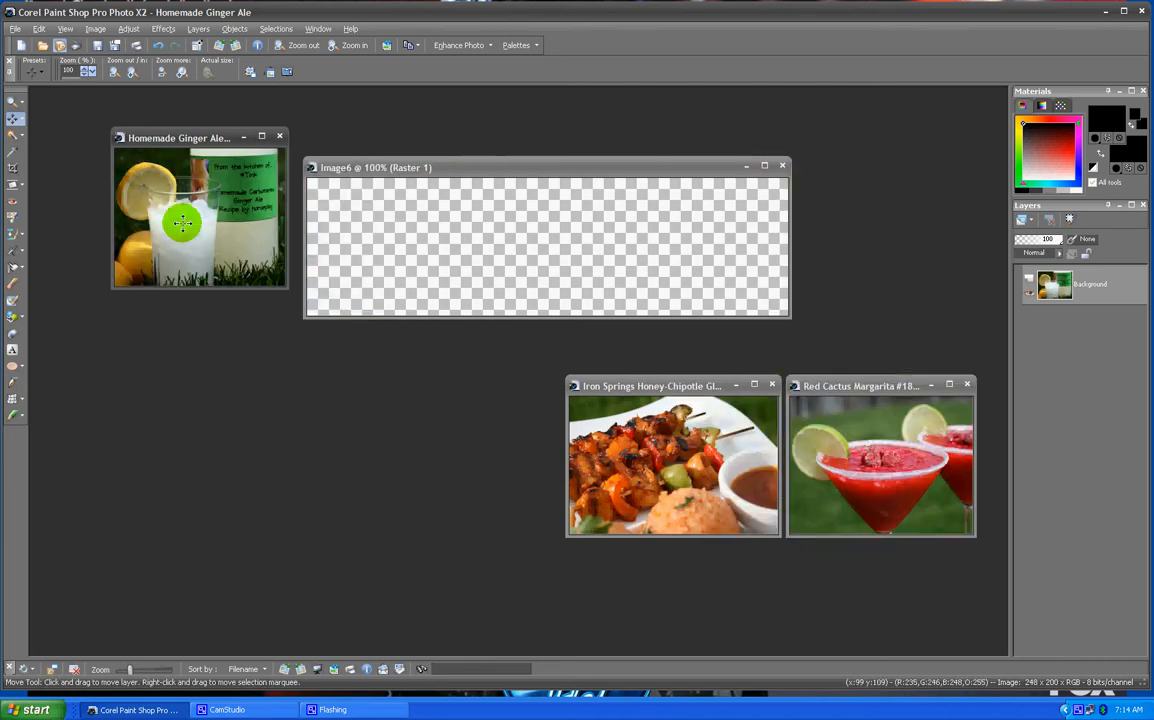
- Select all of the resized Ginger Ale photo and copy it
{"action": "left_click_drag", "start_coordinate": [175, 140], "coordinate": [436, 388]}
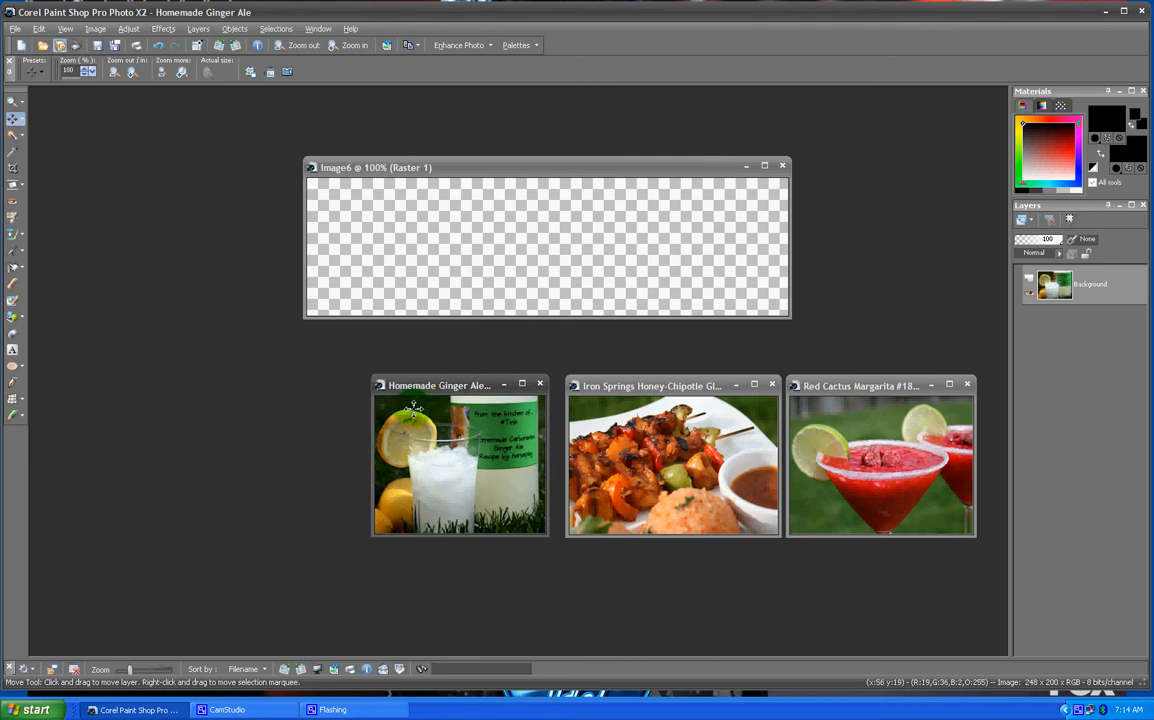
{"action": "left_click", "coordinate": [283, 27]}
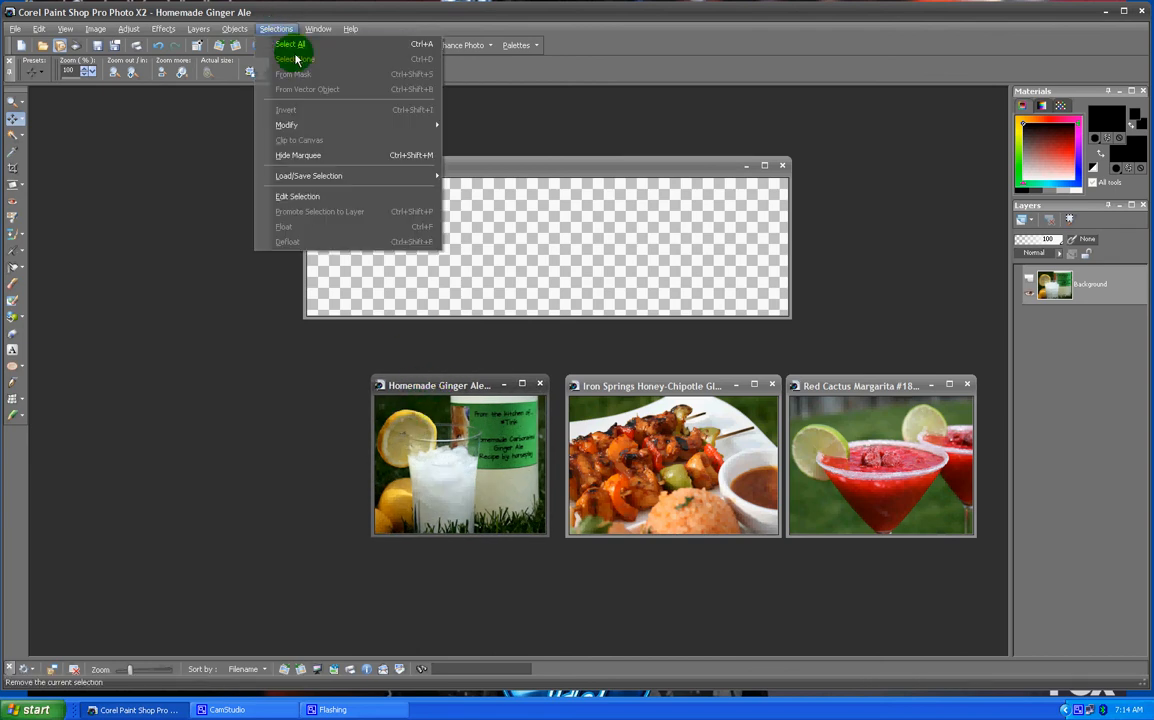
{"action": "left_click", "coordinate": [291, 44]}
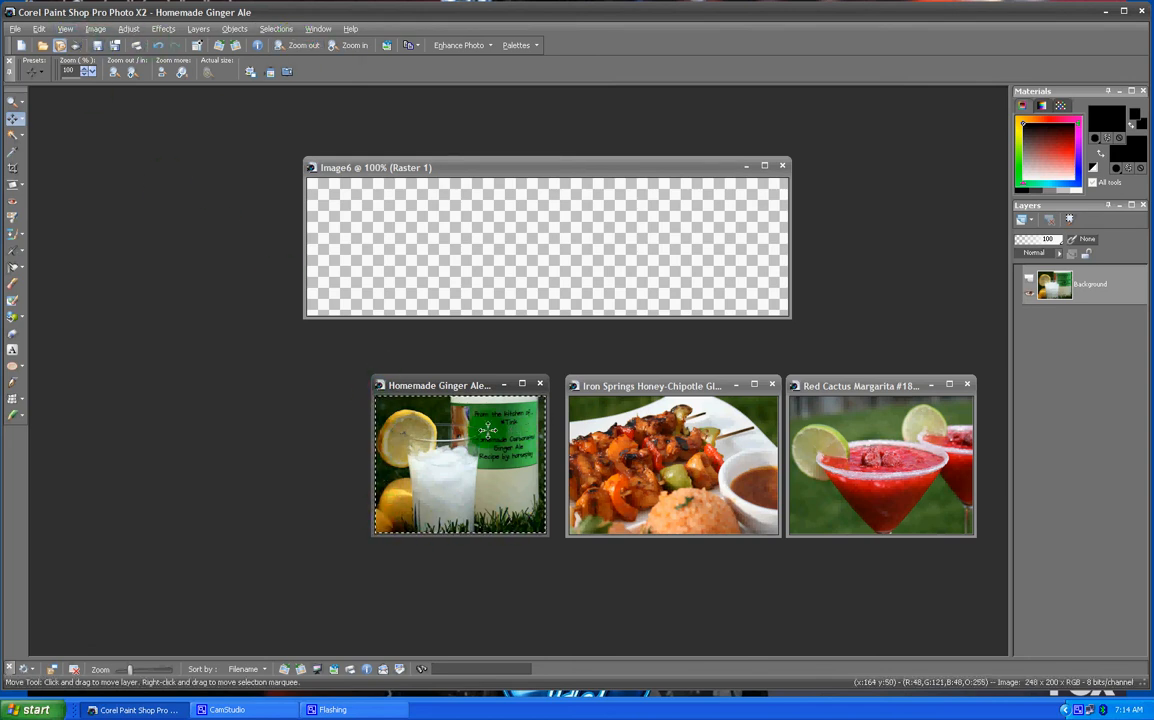
{"action": "left_click", "coordinate": [40, 30]}
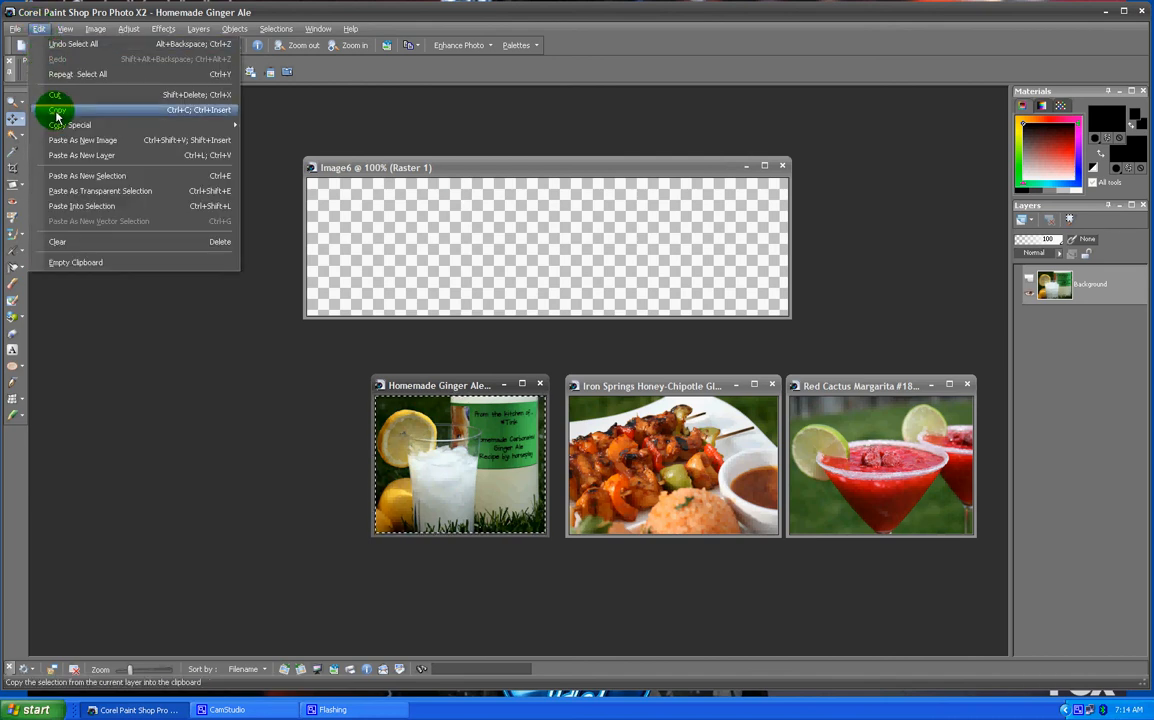
{"action": "left_click", "coordinate": [61, 117]}
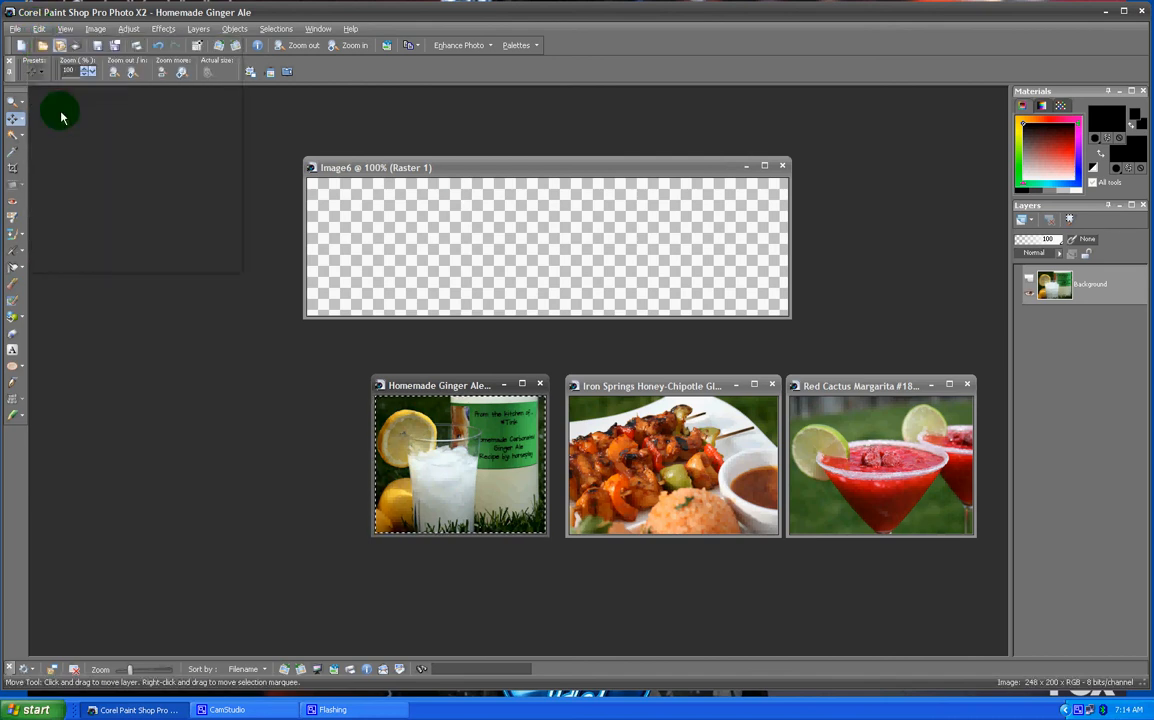
- Paste the Ginger Ale photo into the new canvas as a new selection at its left end, then deselect
{"action": "left_click", "coordinate": [443, 168]}
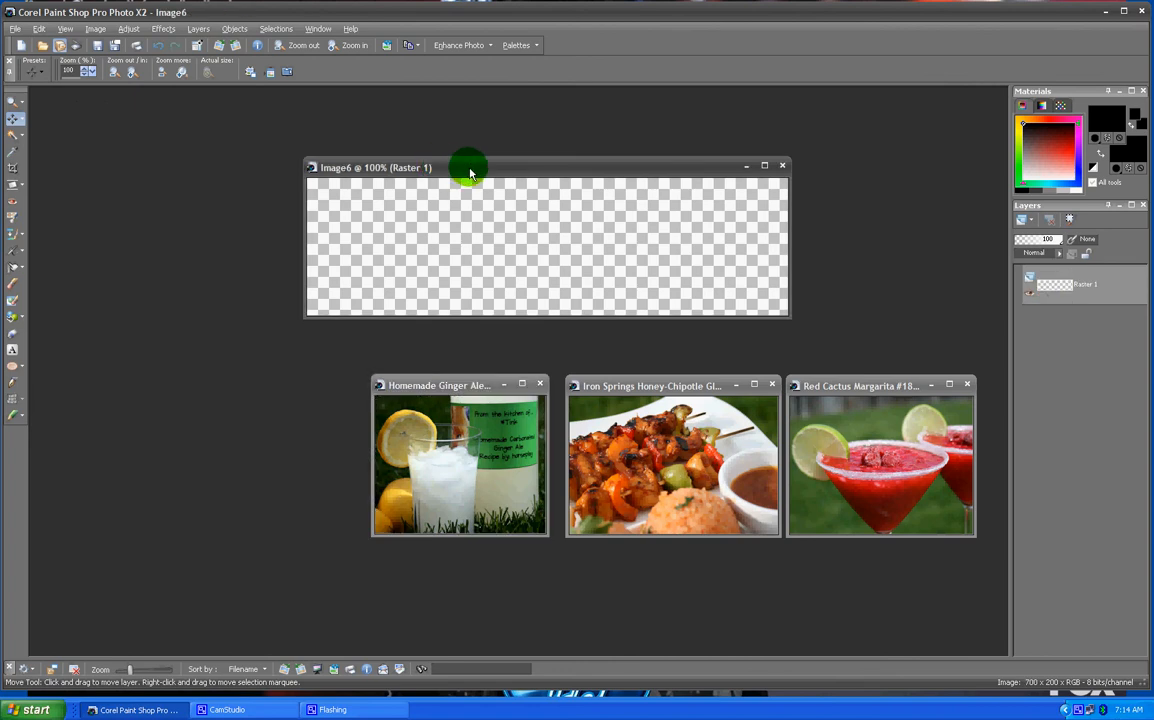
{"action": "left_click", "coordinate": [39, 29]}
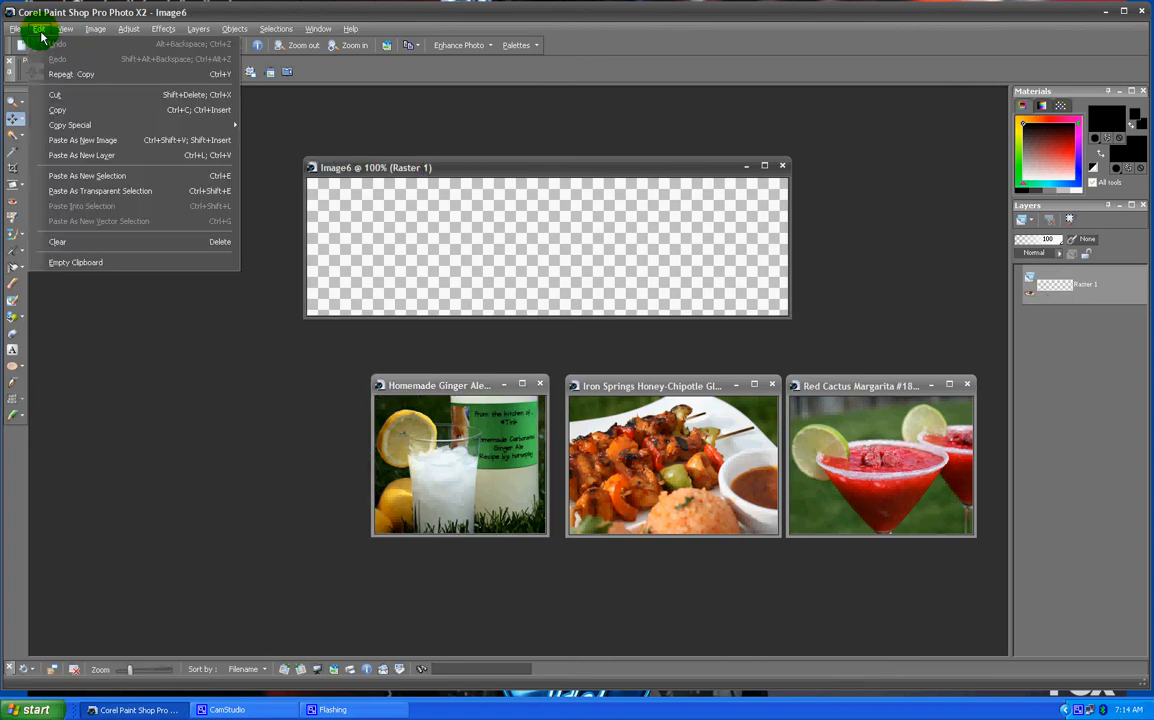
{"action": "left_click", "coordinate": [90, 178]}
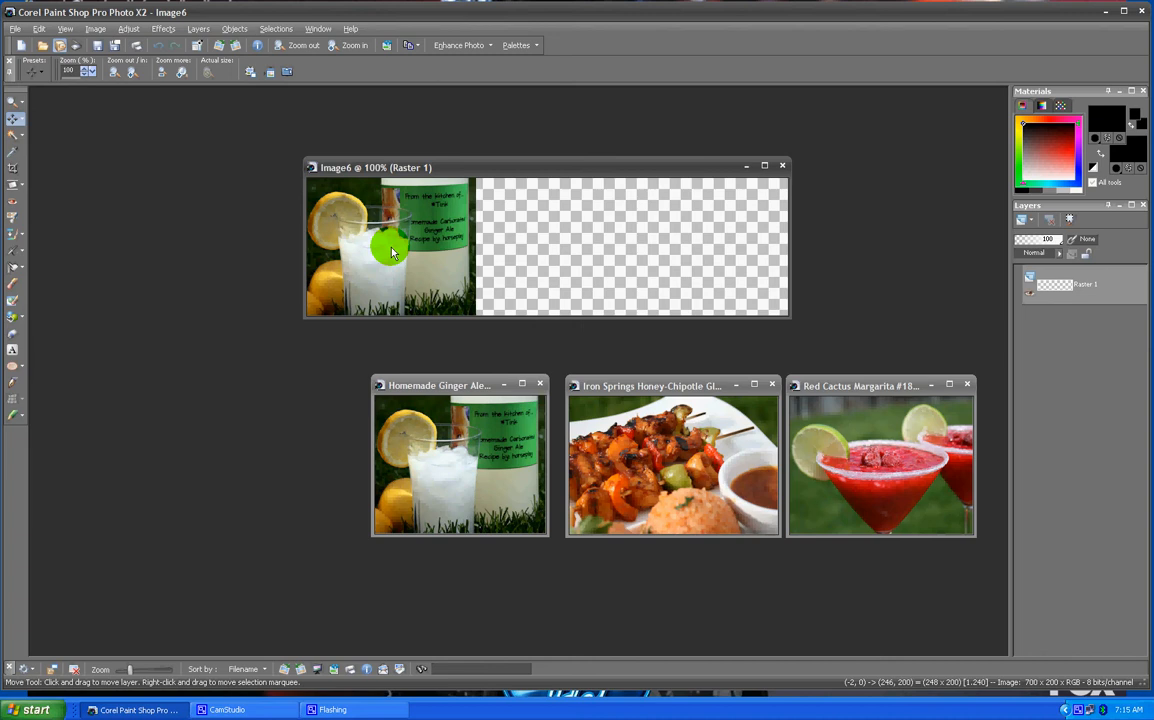
{"action": "left_click", "coordinate": [390, 249]}
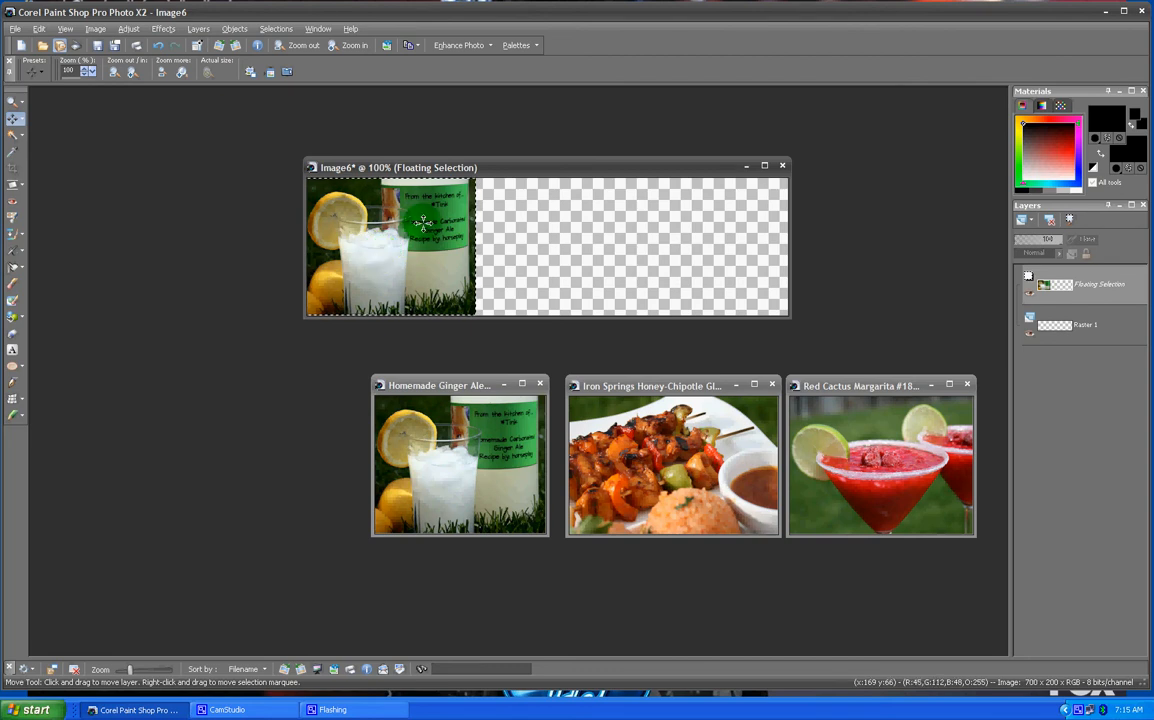
{"action": "left_click", "coordinate": [280, 29]}
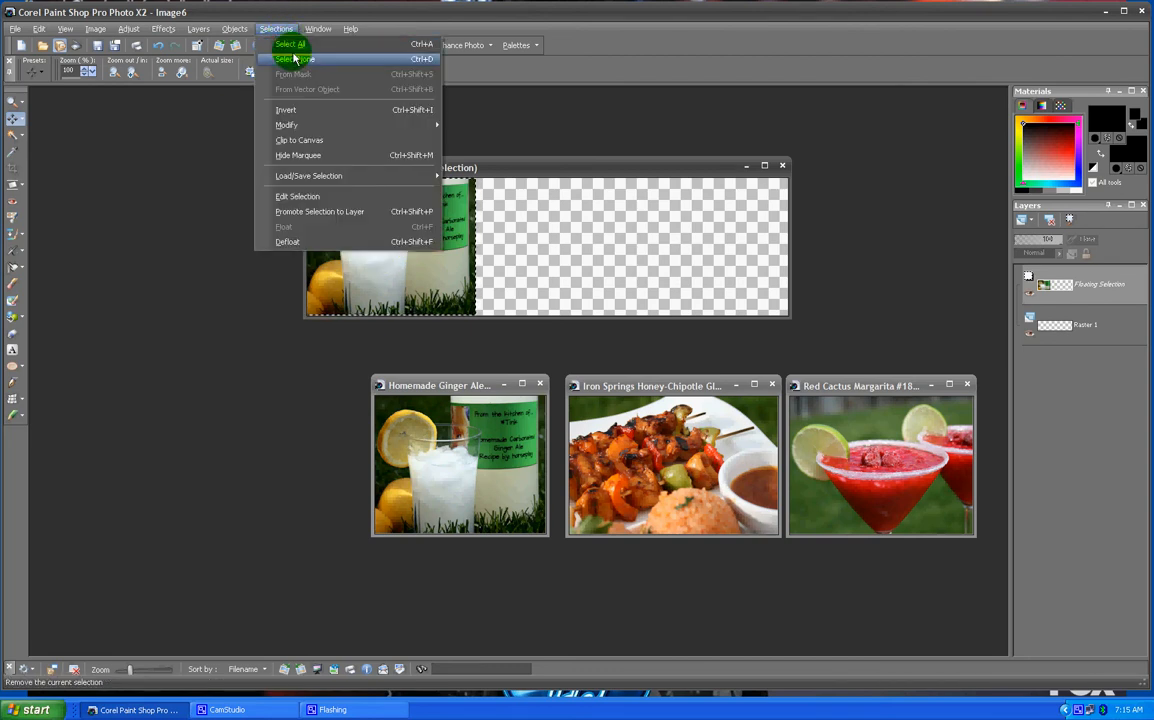
{"action": "left_click", "coordinate": [296, 60]}
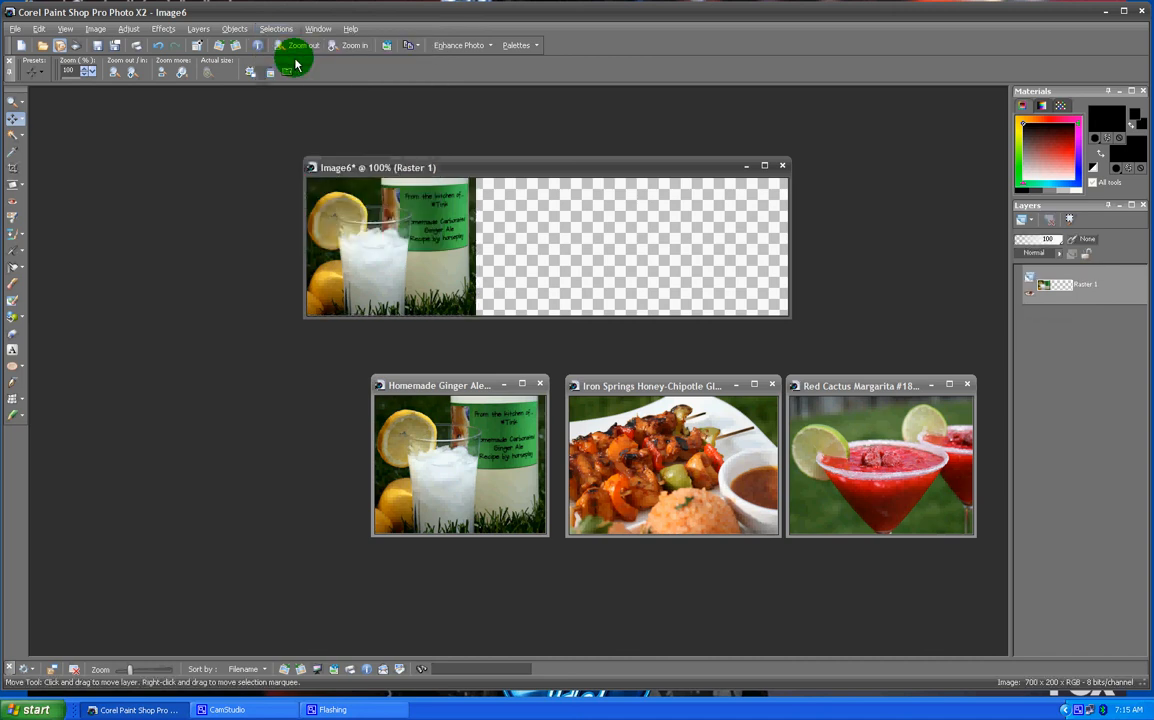
- Minimize the Ginger Ale photo, copy the whole Iron Springs chicken skewers photo, and return to the new canvas
{"action": "left_click", "coordinate": [504, 386]}
{"action": "left_click_drag", "start_coordinate": [664, 393], "coordinate": [462, 366]}
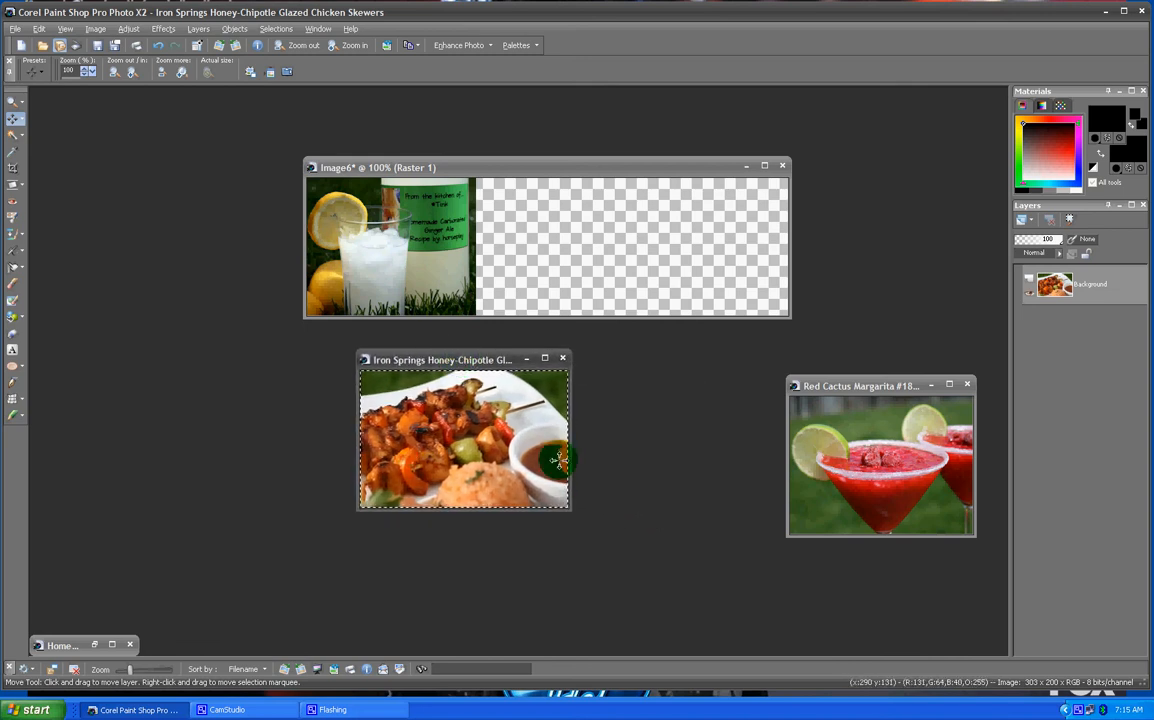
{"action": "left_click", "coordinate": [40, 29]}
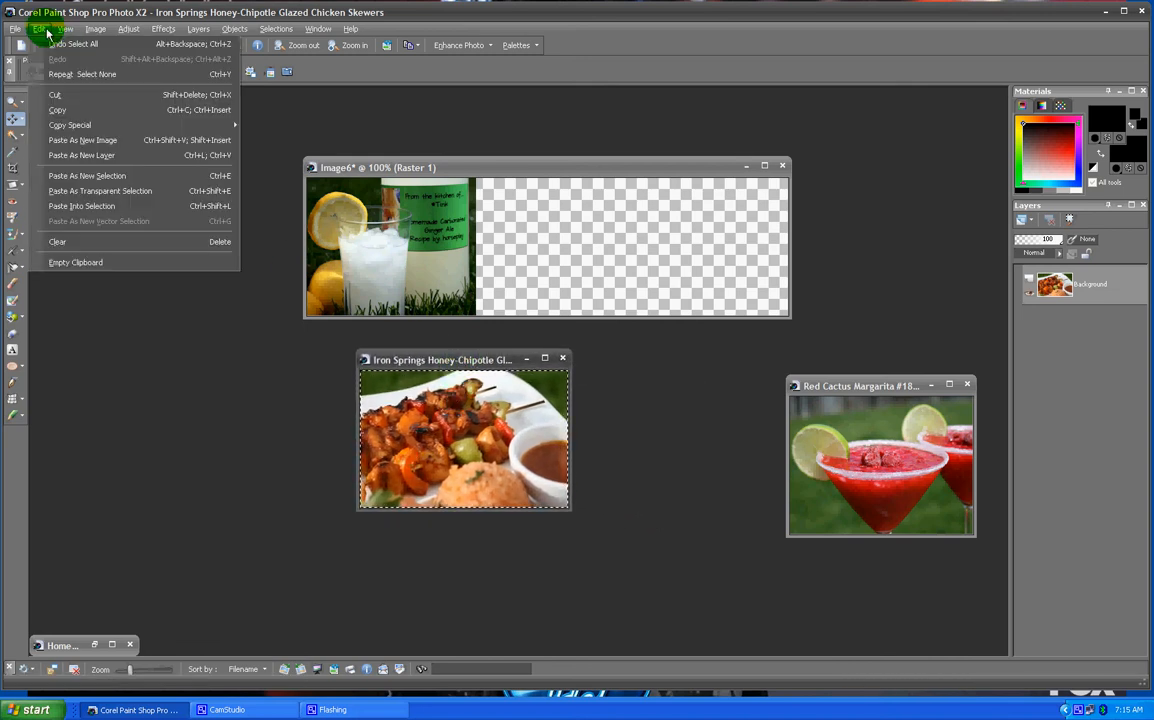
{"action": "left_click", "coordinate": [56, 113]}
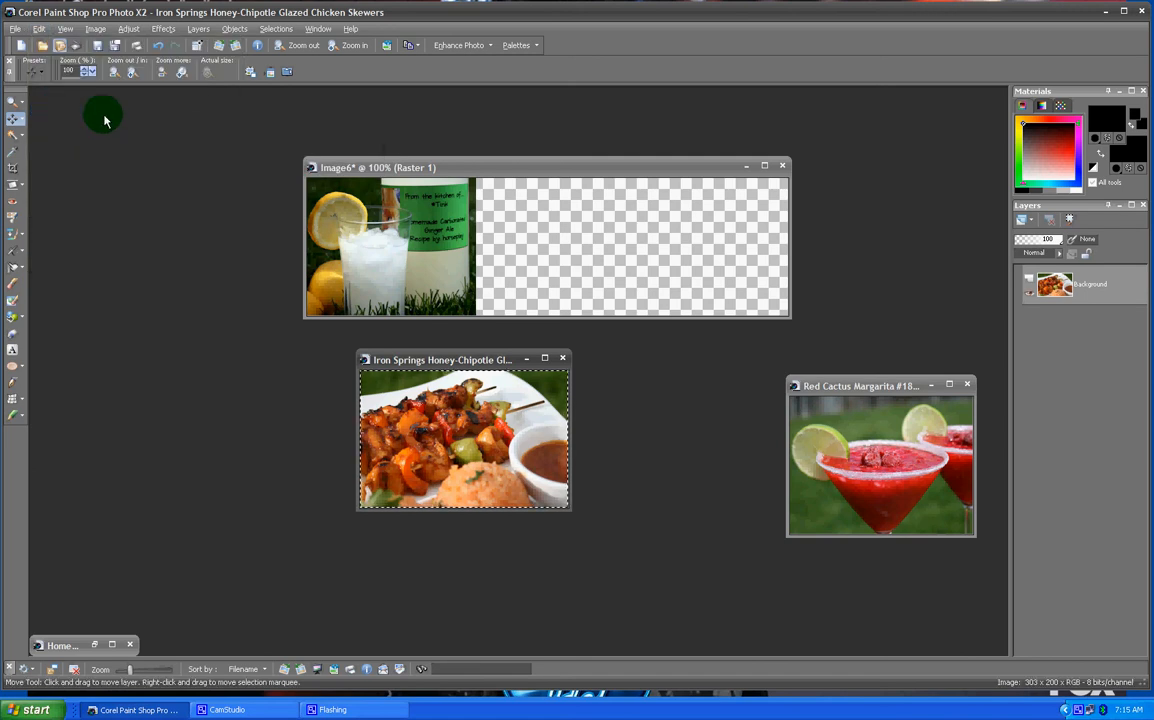
{"action": "left_click", "coordinate": [513, 167]}
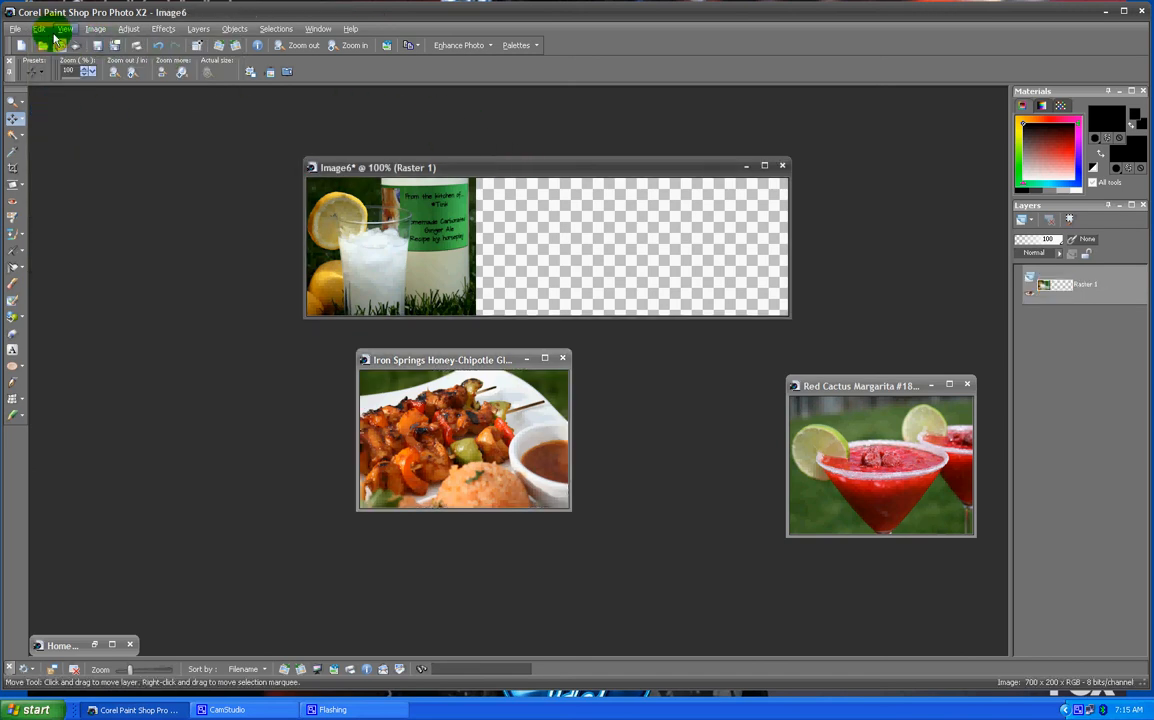
- Paste the chicken skewers photo into the banner as a new selection and move it beside the Ginger Ale photo
{"action": "left_click", "coordinate": [40, 29]}
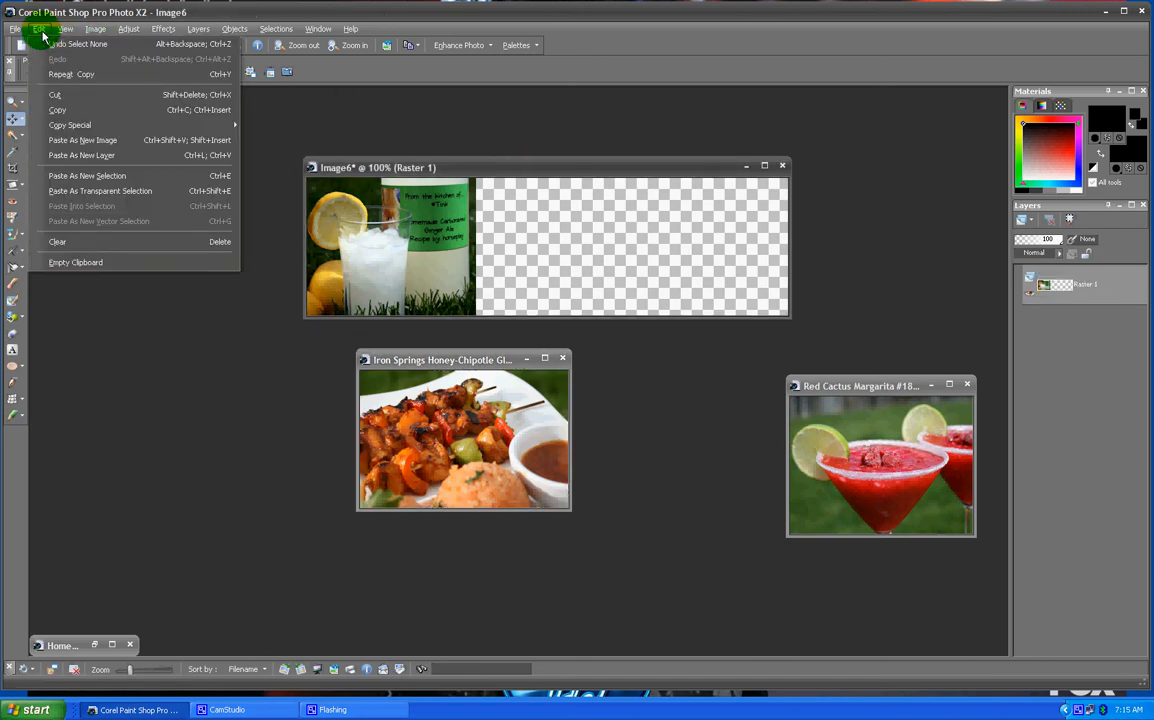
{"action": "left_click", "coordinate": [100, 175]}
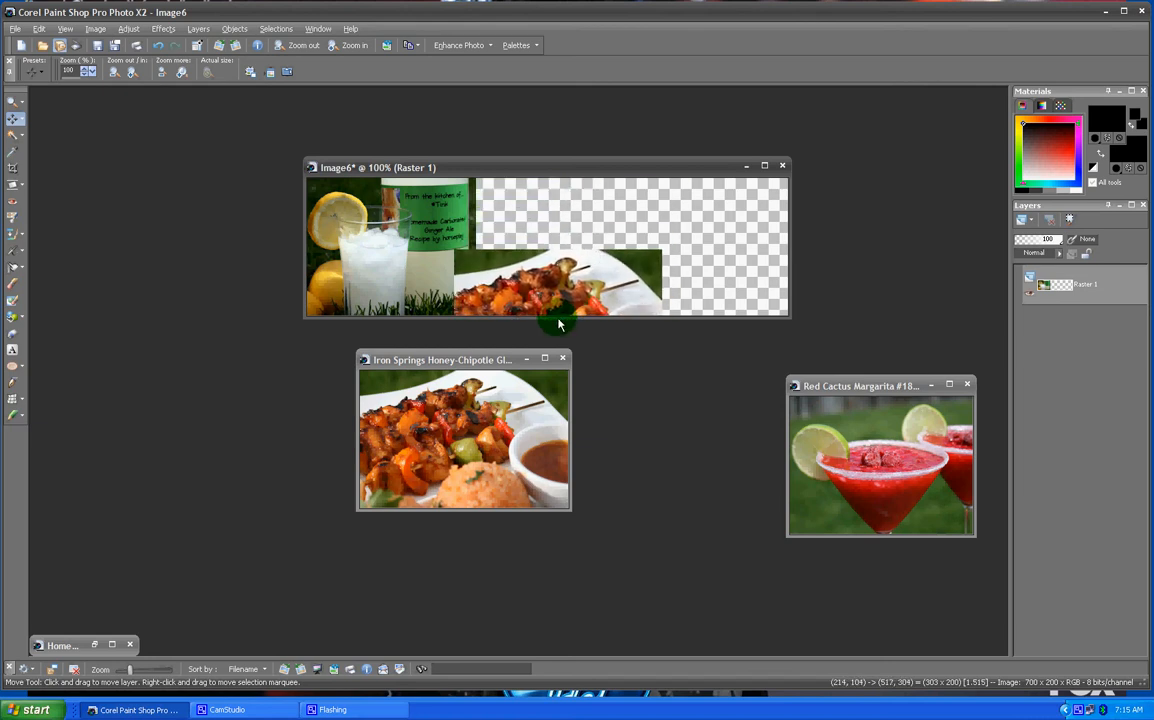
{"action": "left_click_drag", "start_coordinate": [558, 323], "coordinate": [555, 253]}
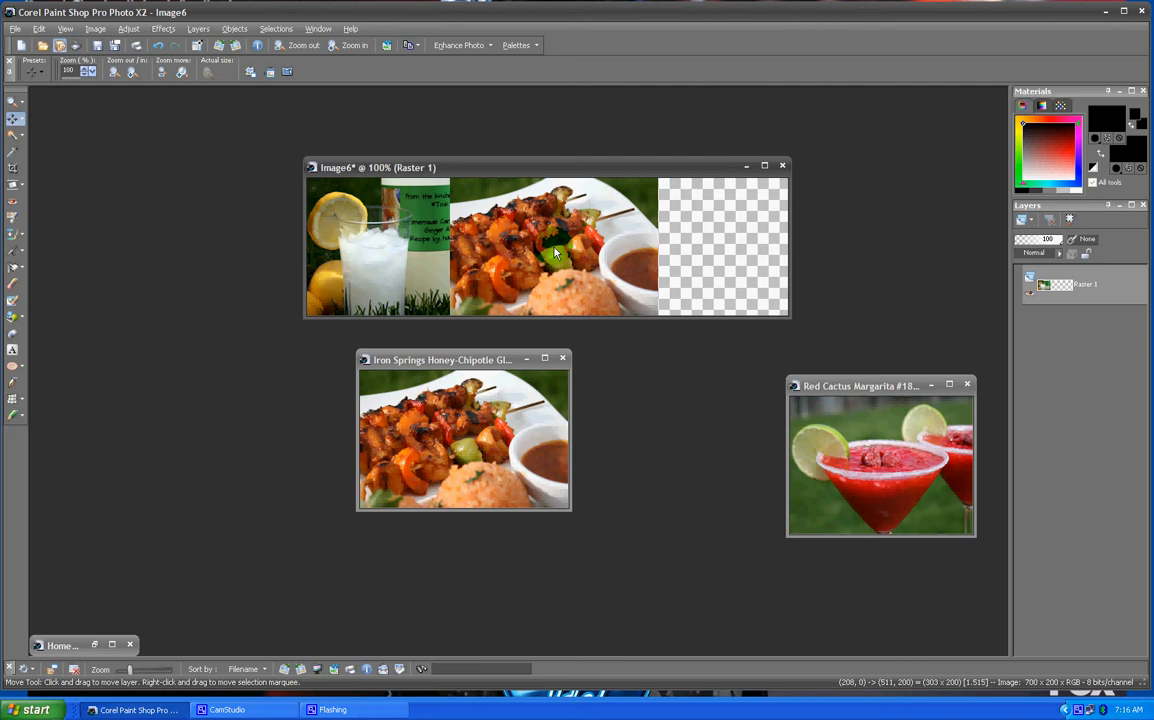
{"action": "key", "text": "ctrl+e"}
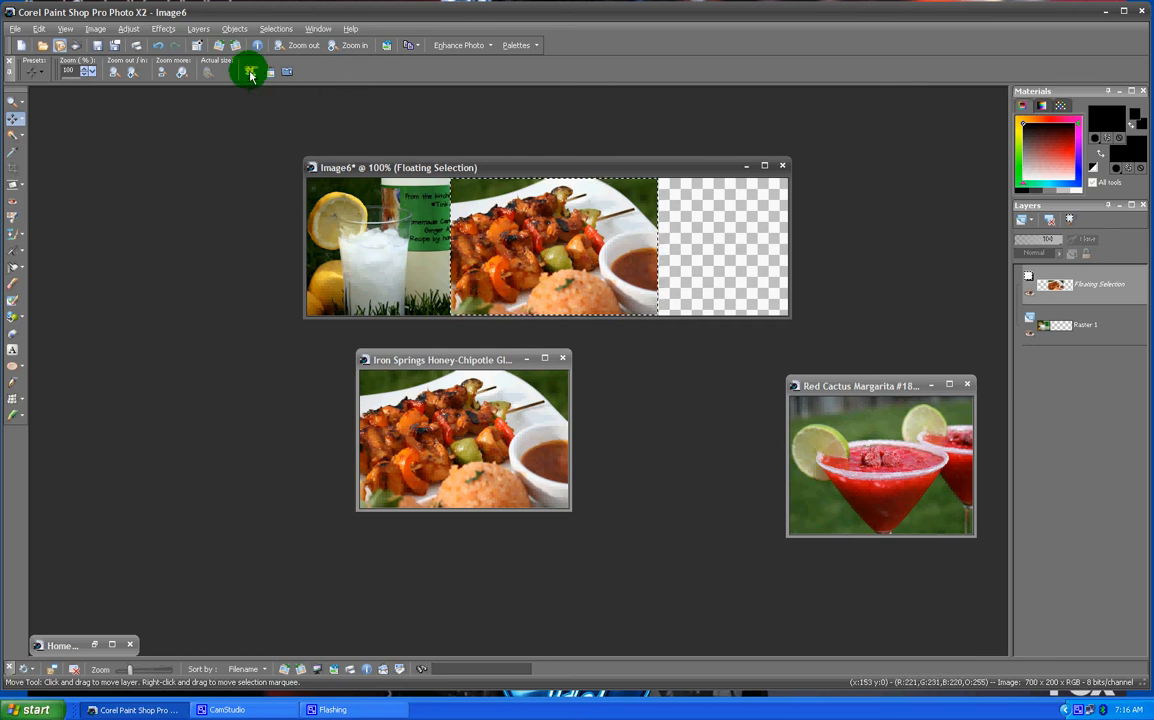
- Send the pasted chicken layer to the bottom of the layer stack, then deselect
{"action": "left_click", "coordinate": [198, 29]}
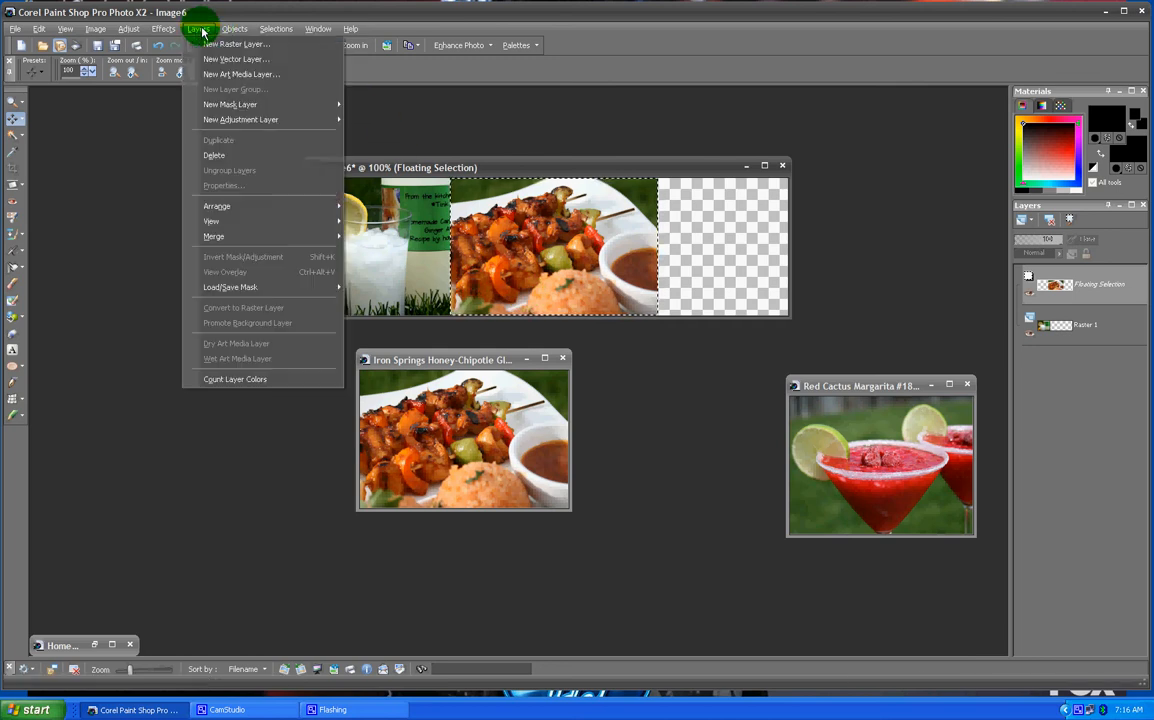
{"action": "mouse_move", "coordinate": [230, 210]}
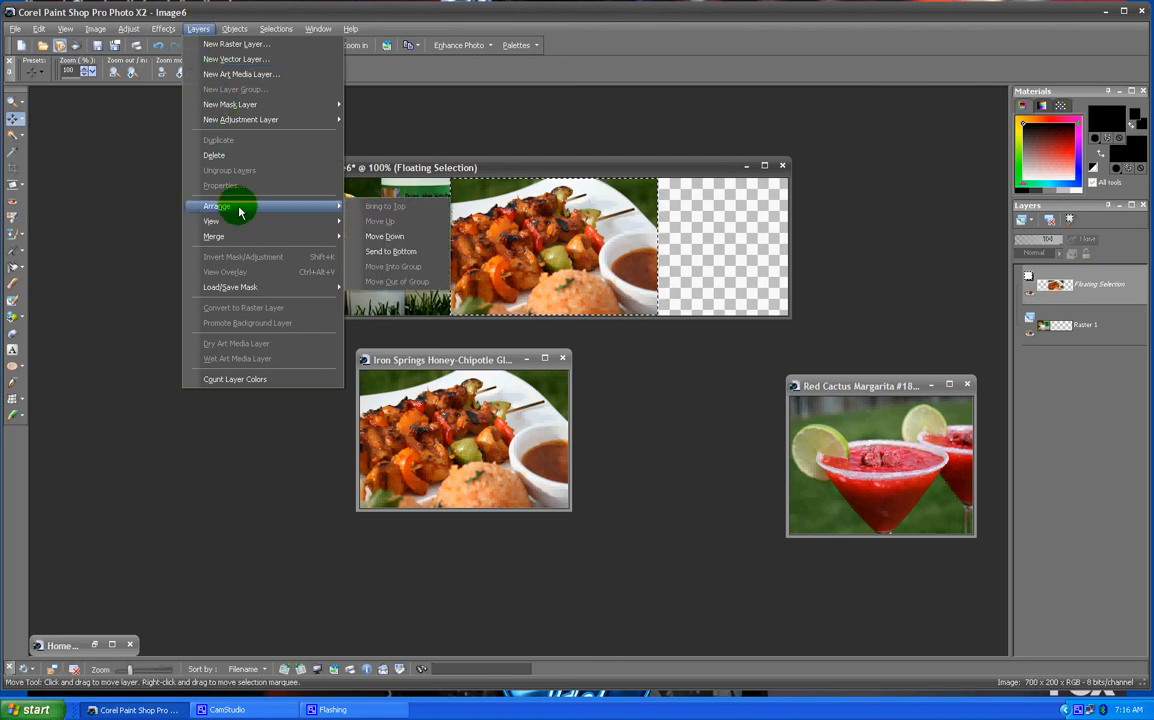
{"action": "left_click", "coordinate": [393, 253]}
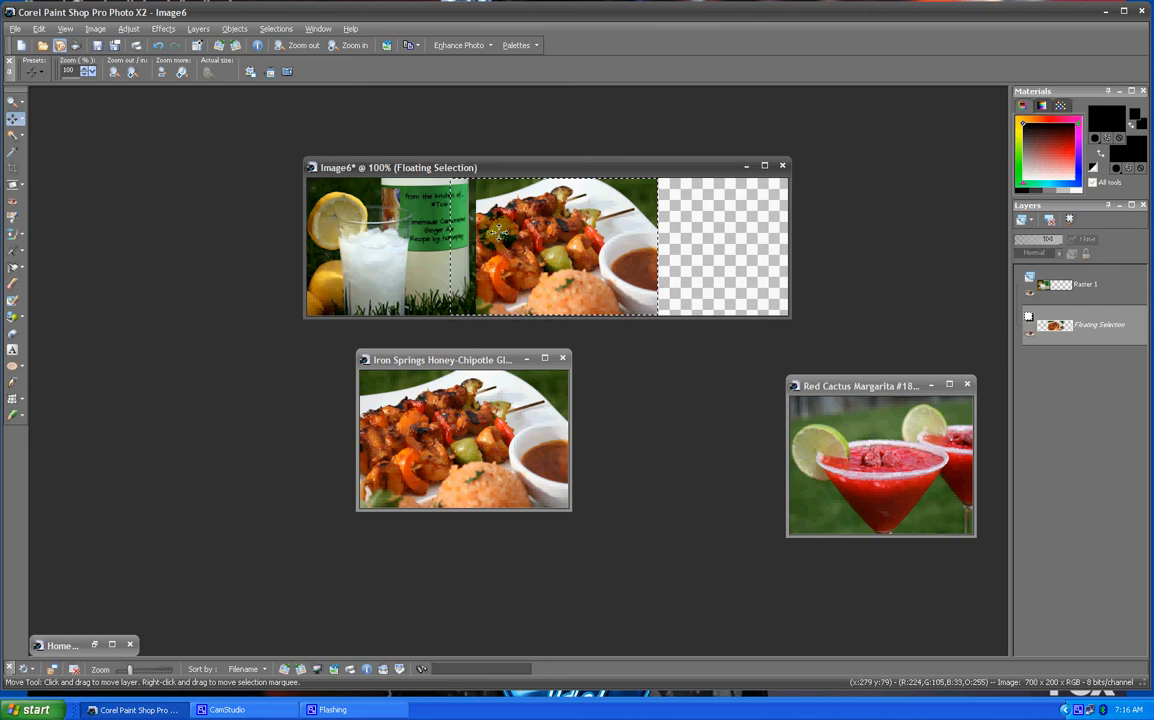
{"action": "left_click", "coordinate": [274, 29]}
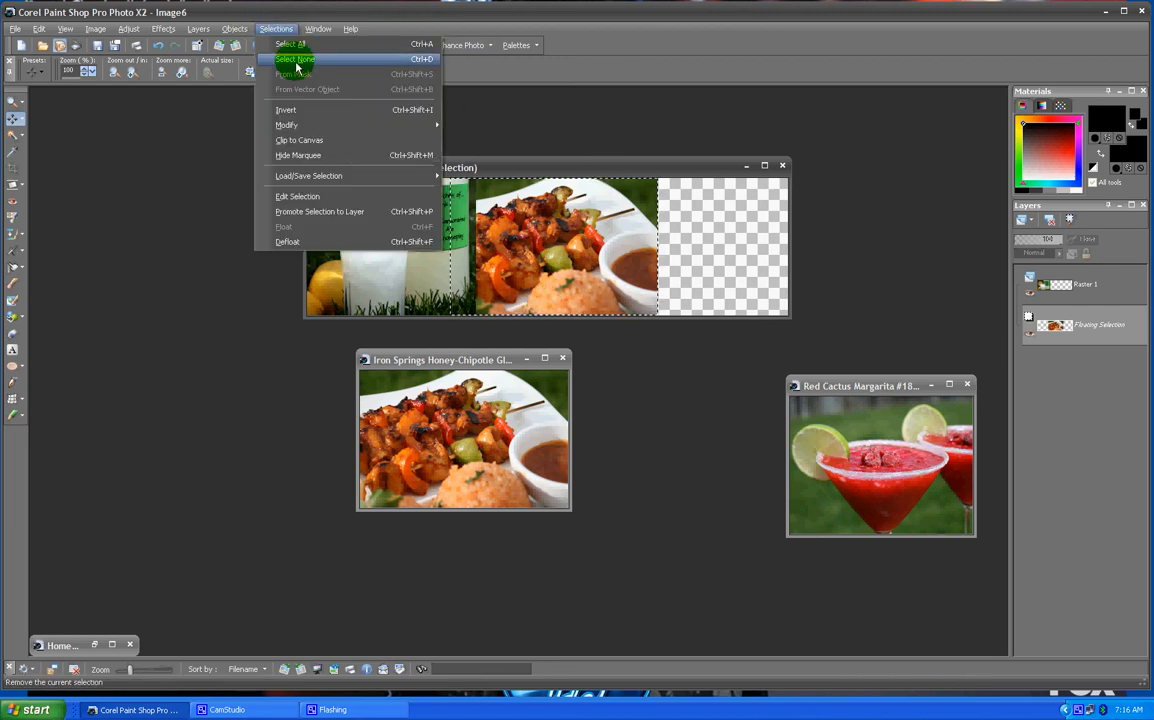
{"action": "left_click", "coordinate": [290, 59]}
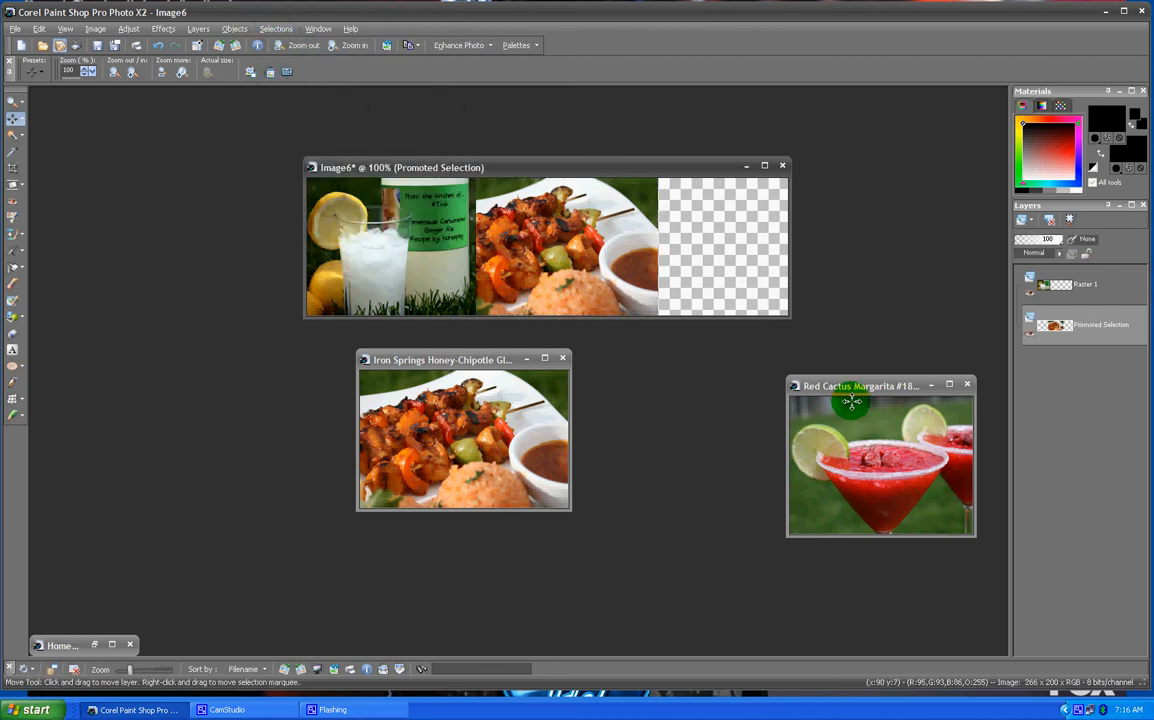
- Minimize the chicken photo, select and copy the whole Red Cactus Margarita photo, and return to the banner
{"action": "left_click", "coordinate": [526, 358]}
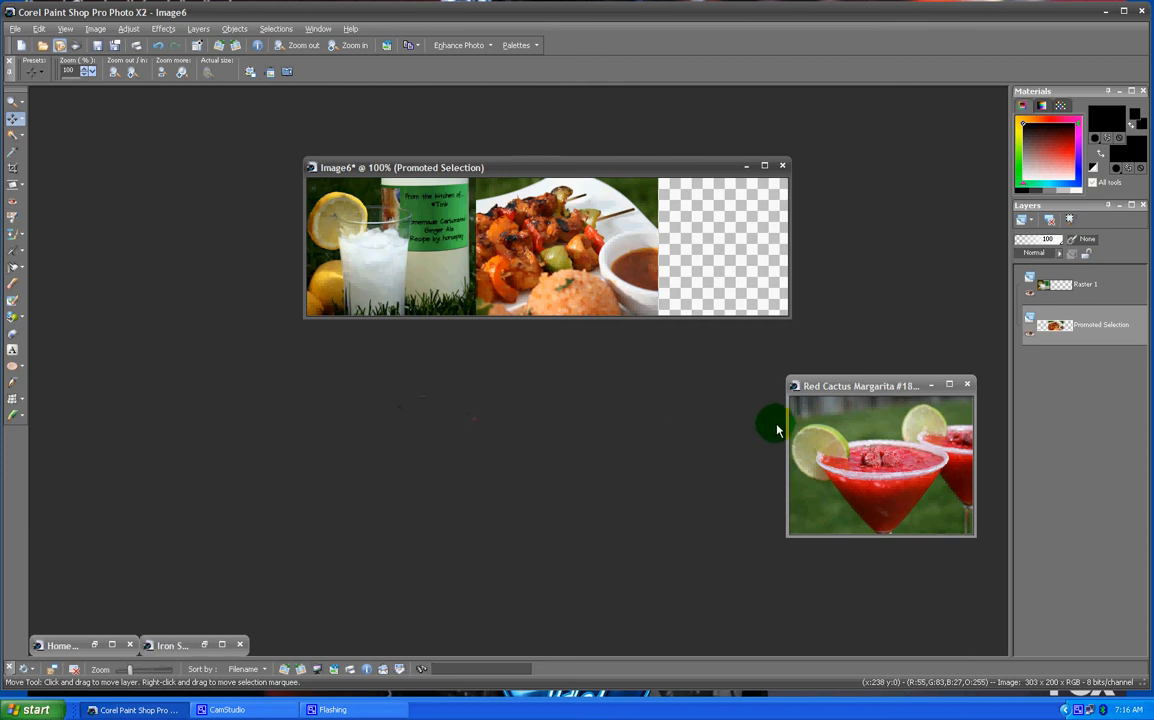
{"action": "left_click", "coordinate": [863, 380]}
{"action": "left_click_drag", "start_coordinate": [876, 386], "coordinate": [528, 375]}
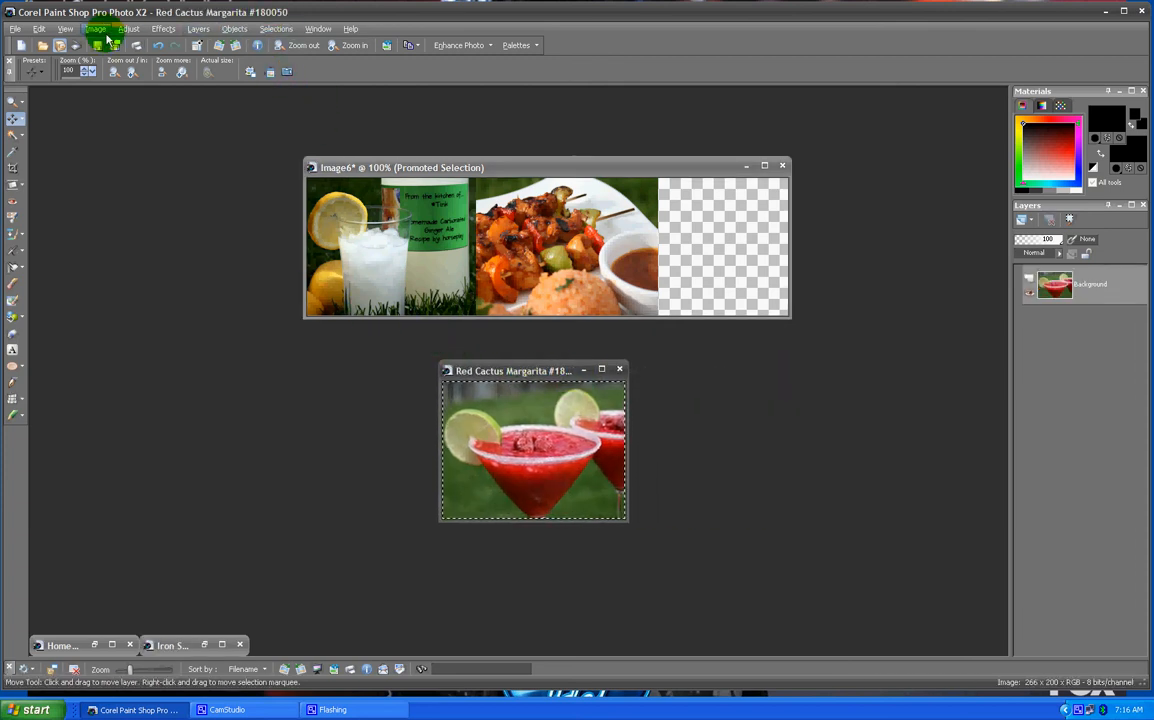
{"action": "left_click", "coordinate": [45, 31]}
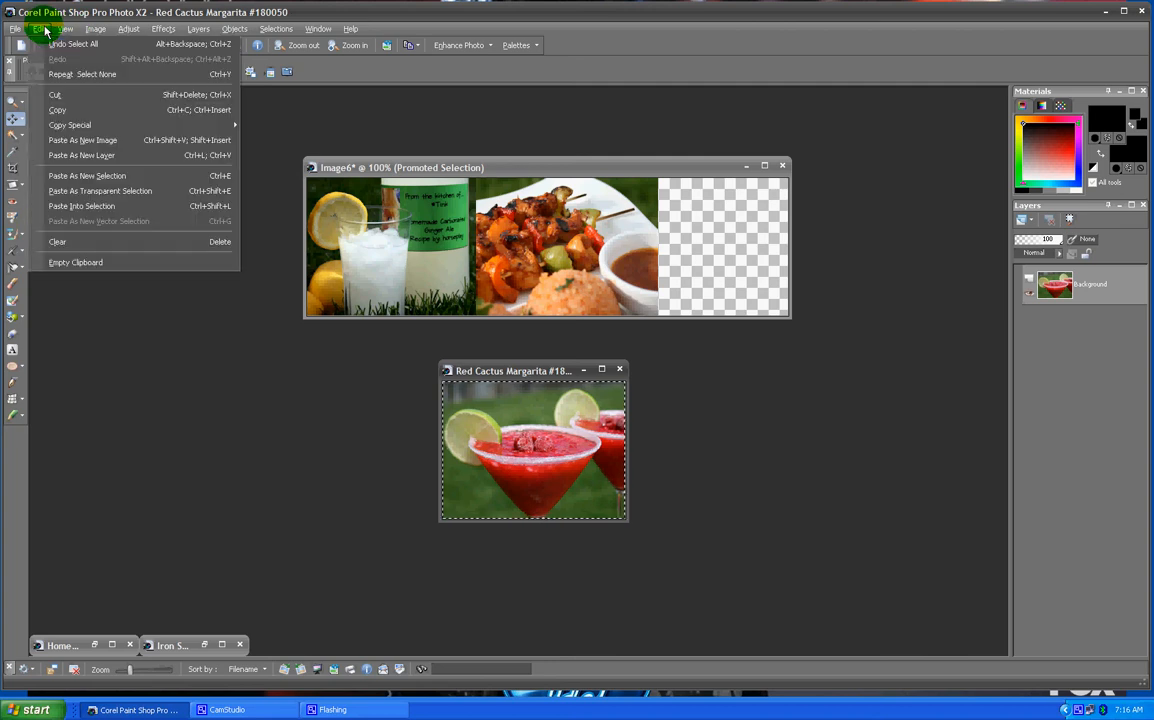
{"action": "left_click", "coordinate": [64, 112]}
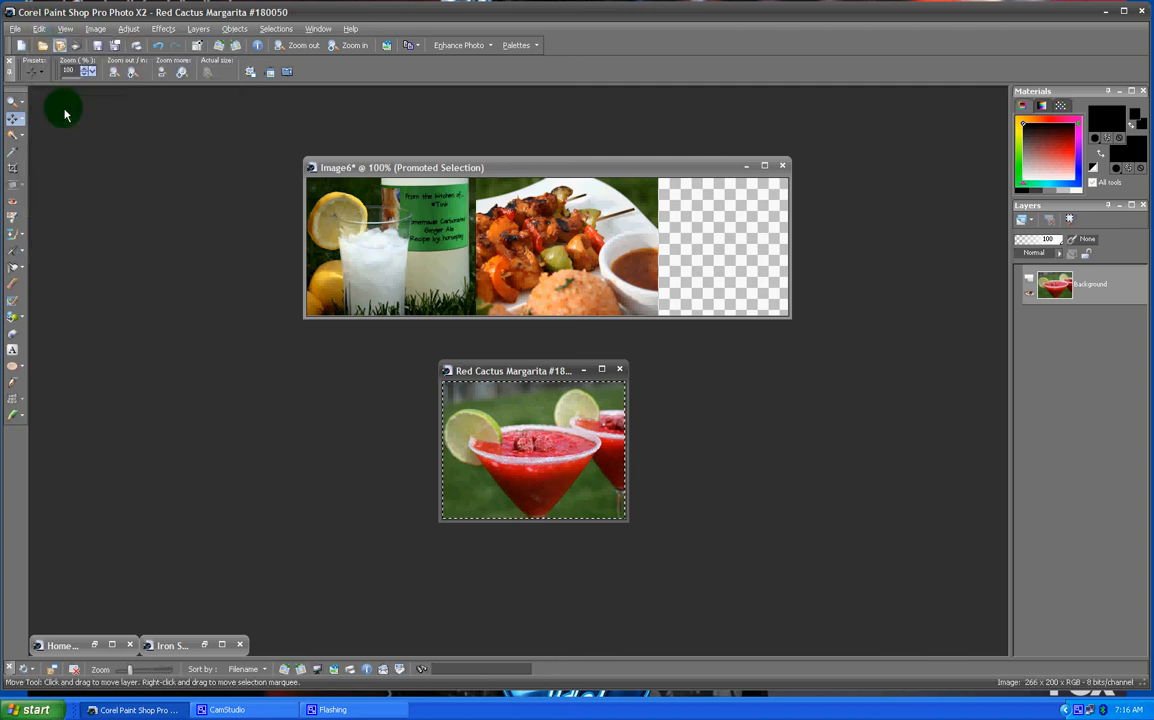
{"action": "left_click", "coordinate": [640, 167]}
- Paste the Margarita photo as a new layer, position it at the banner's right end, then deselect
{"action": "key", "text": "ctrl+l"}
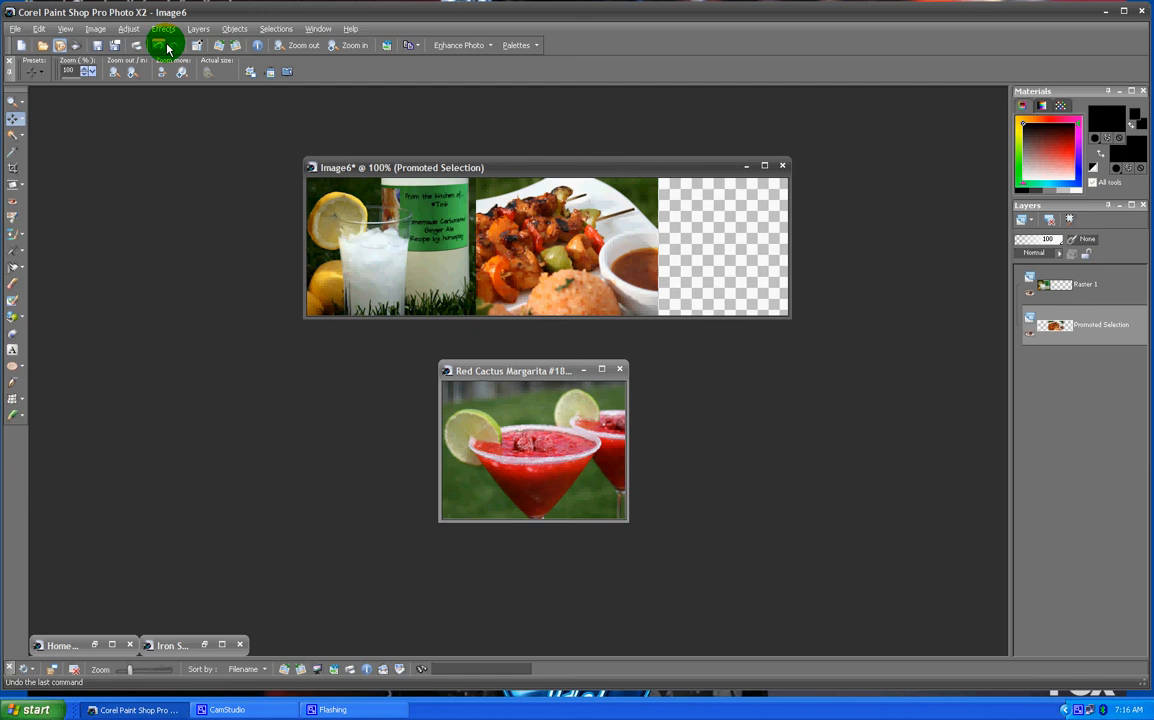
{"action": "left_click", "coordinate": [40, 29]}
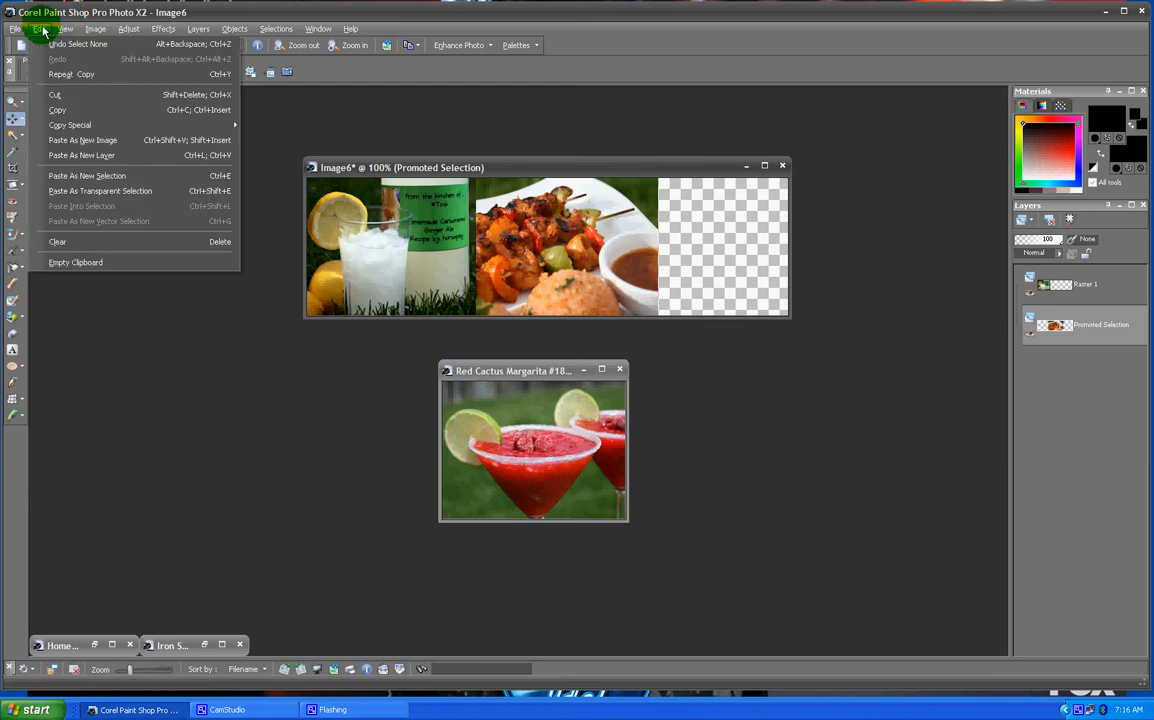
{"action": "left_click", "coordinate": [88, 175]}
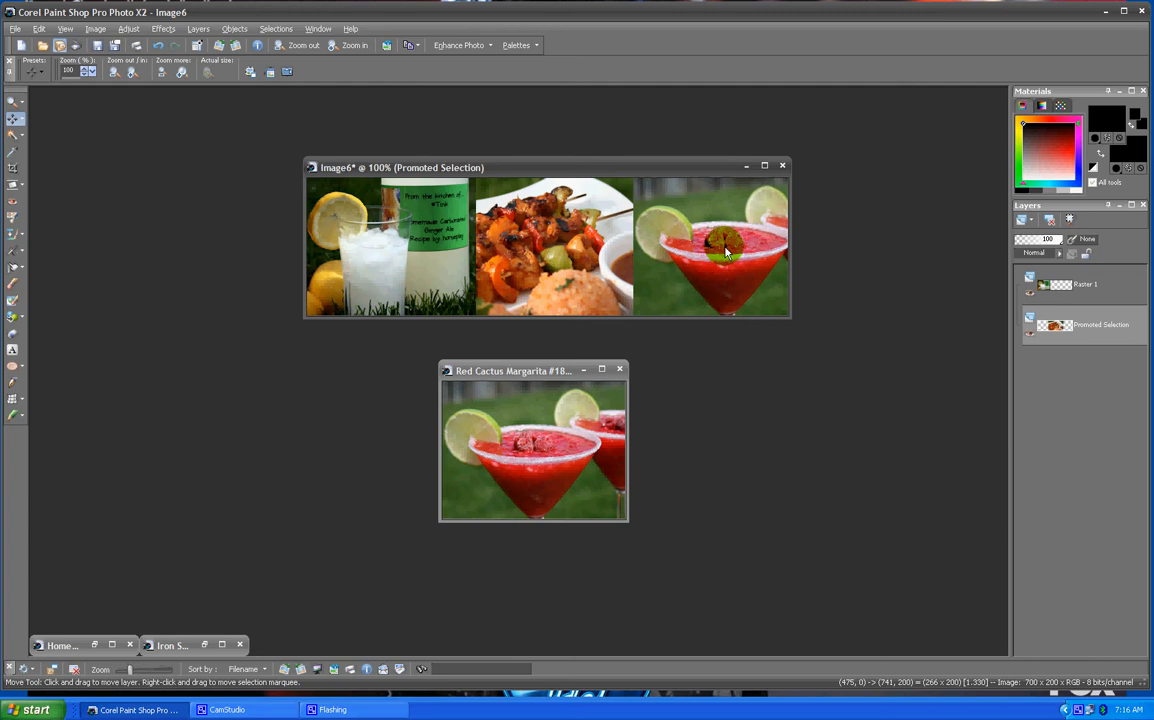
{"action": "left_click_drag", "start_coordinate": [727, 252], "coordinate": [722, 252]}
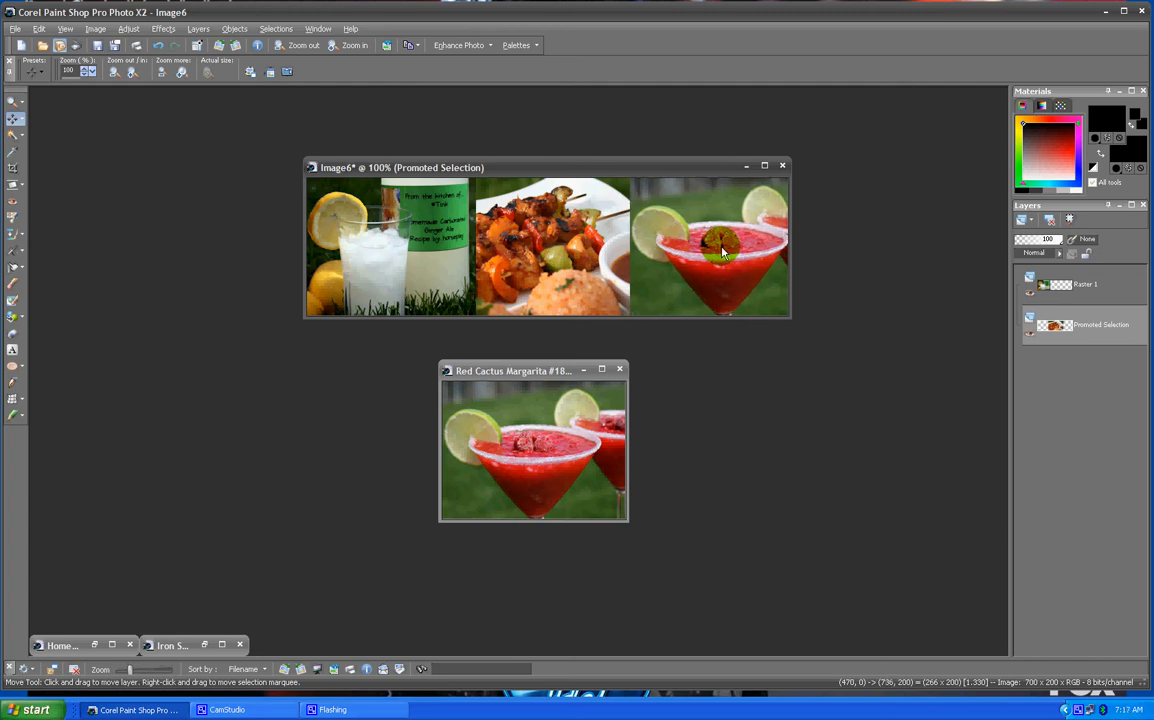
{"action": "left_click", "coordinate": [722, 252]}
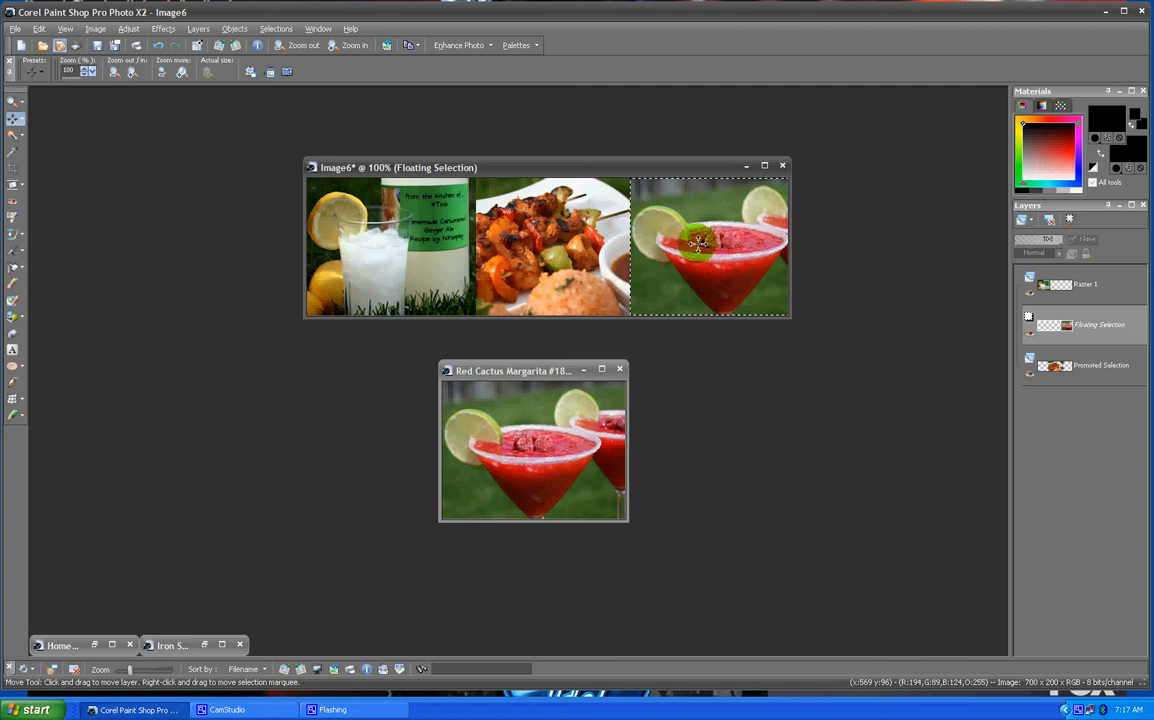
{"action": "left_click", "coordinate": [278, 29]}
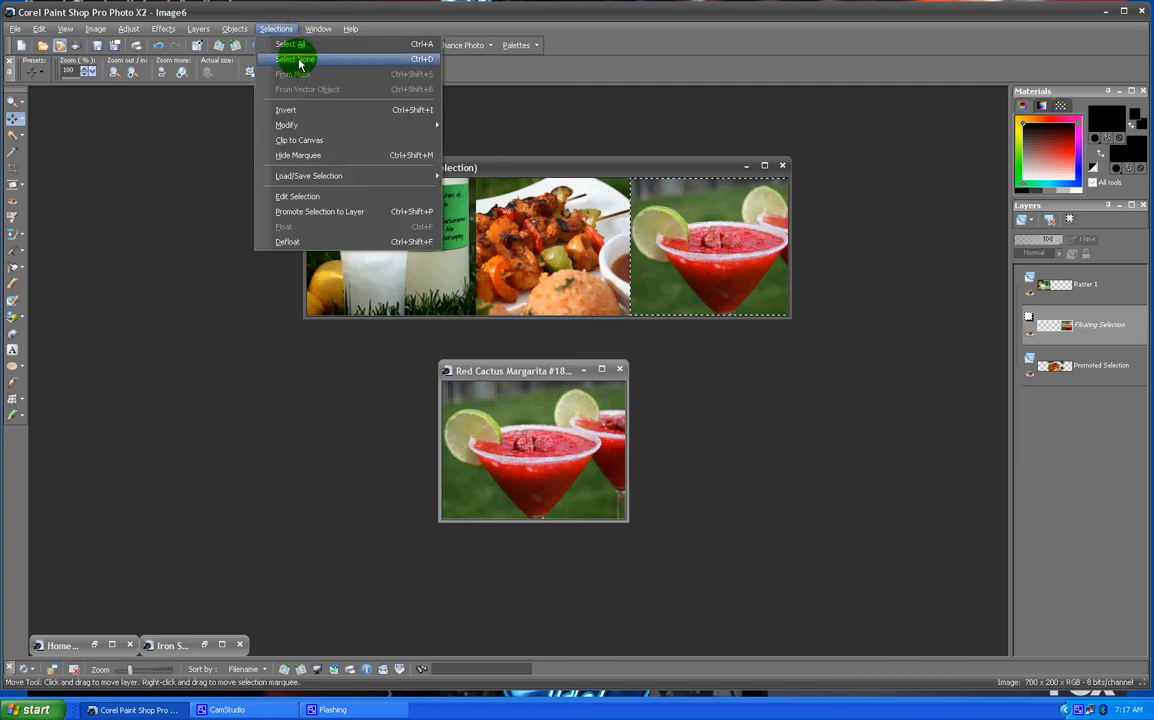
{"action": "left_click", "coordinate": [297, 59]}
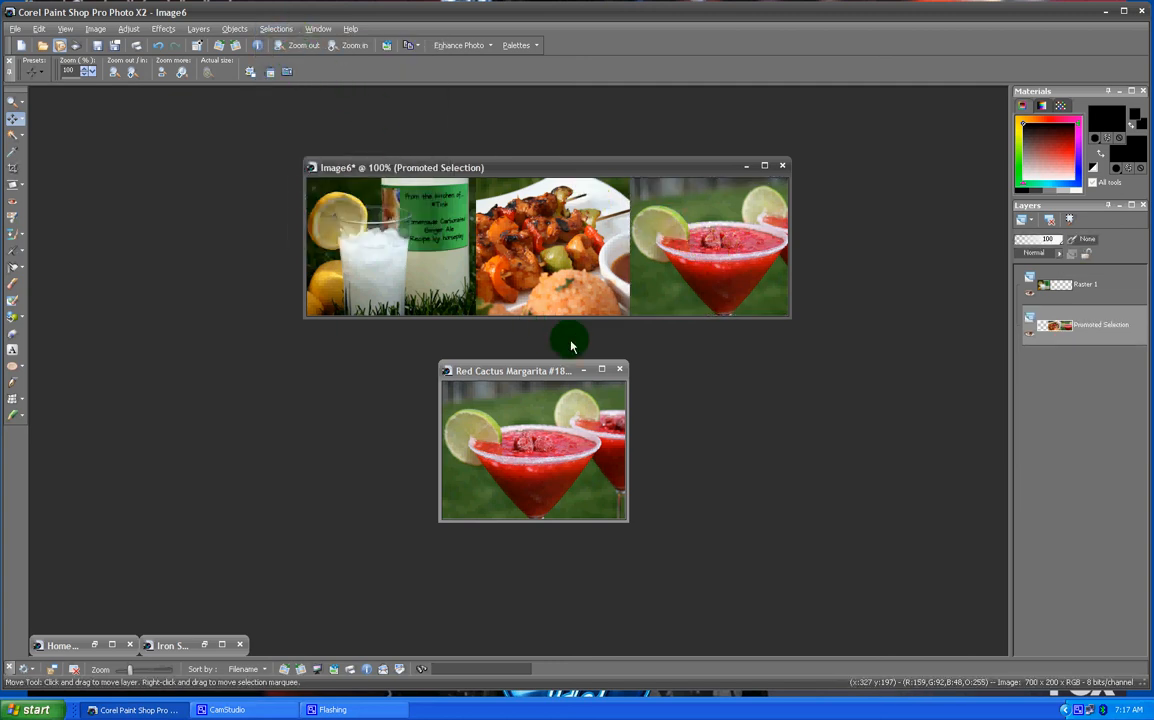
- Minimize the Margarita photo and merge all layers into a single flattened background
{"action": "left_click", "coordinate": [583, 369]}
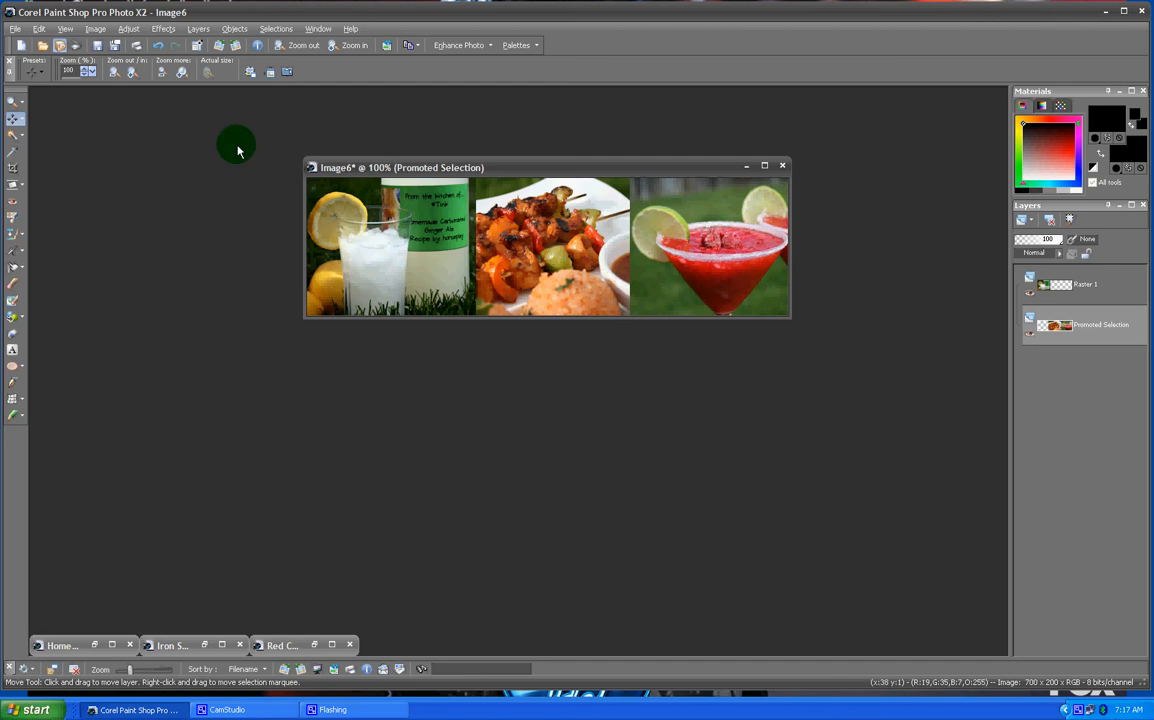
{"action": "left_click", "coordinate": [199, 29]}
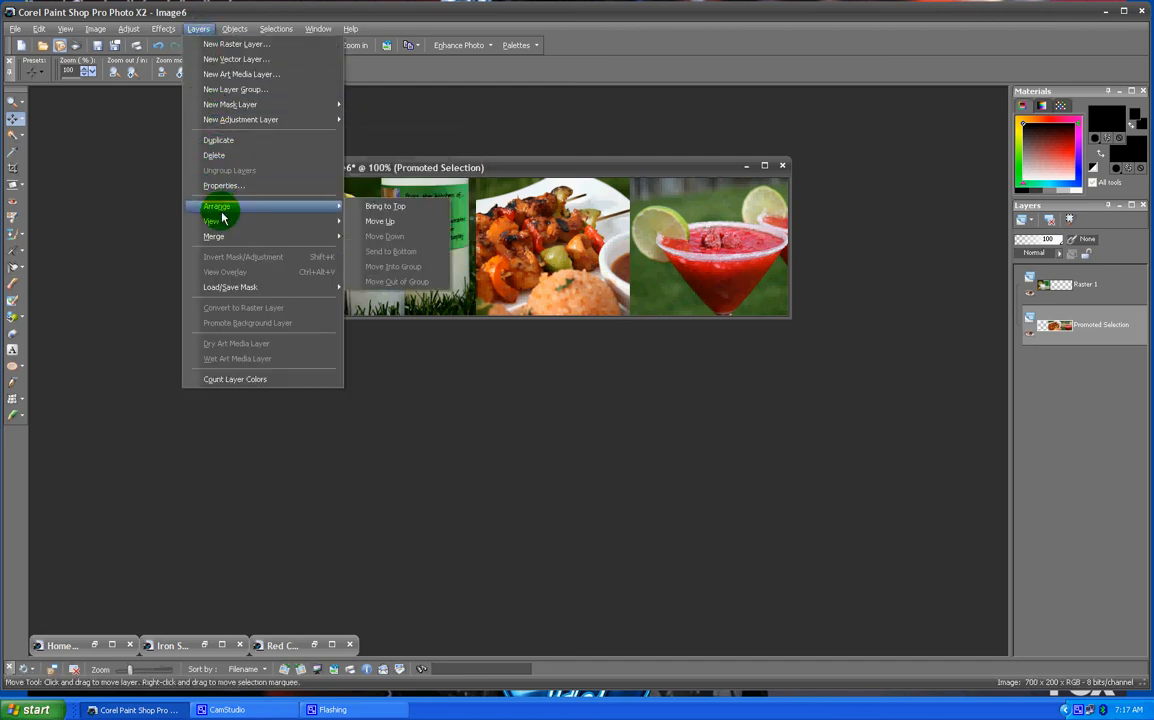
{"action": "mouse_move", "coordinate": [227, 243]}
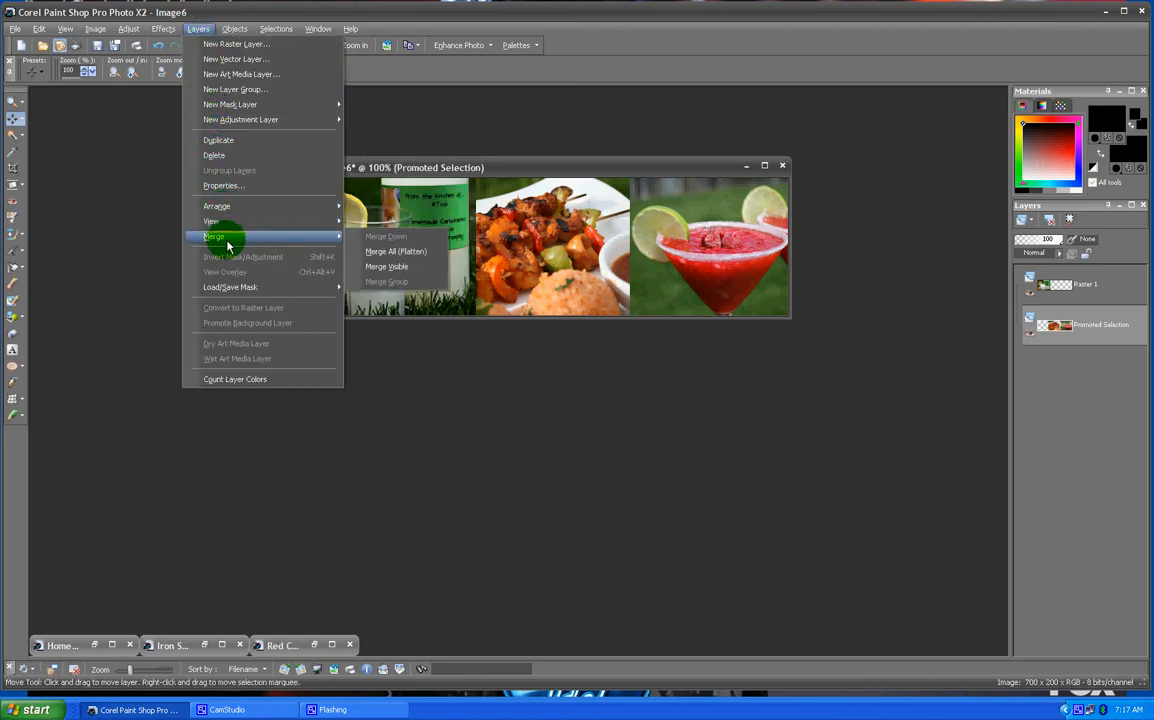
{"action": "left_click", "coordinate": [395, 252]}
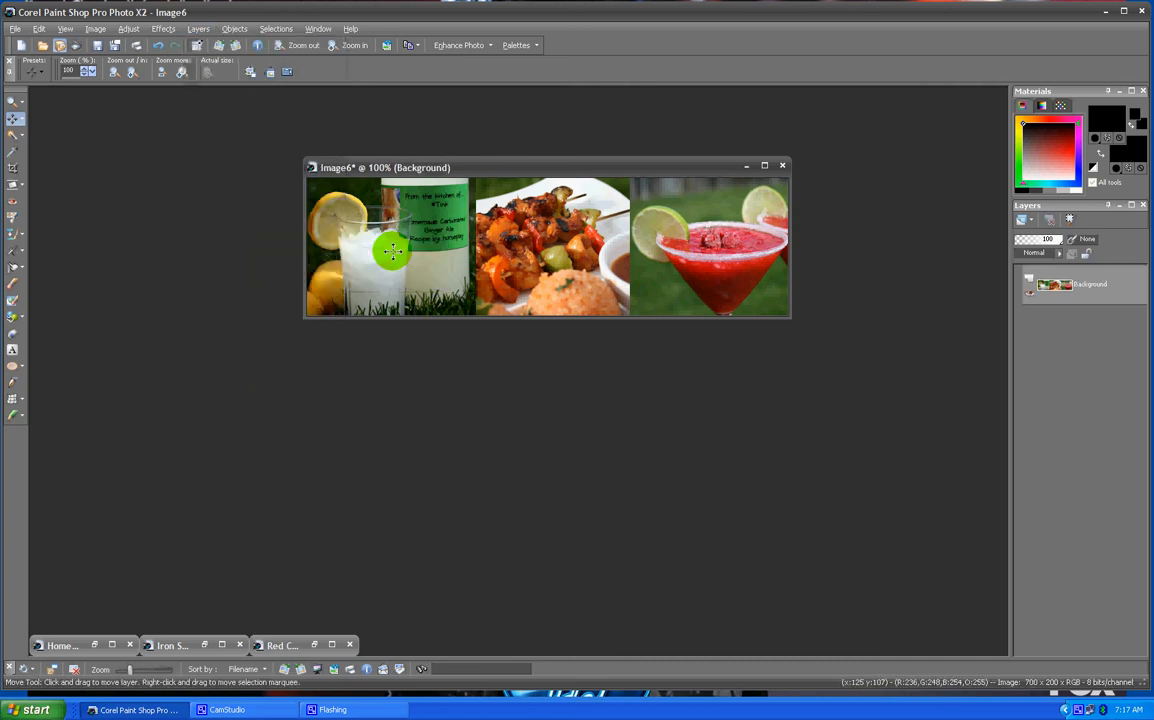
- Switch to the Ellipse tool for drawing on the banner
{"action": "left_click_drag", "start_coordinate": [530, 170], "coordinate": [485, 174]}
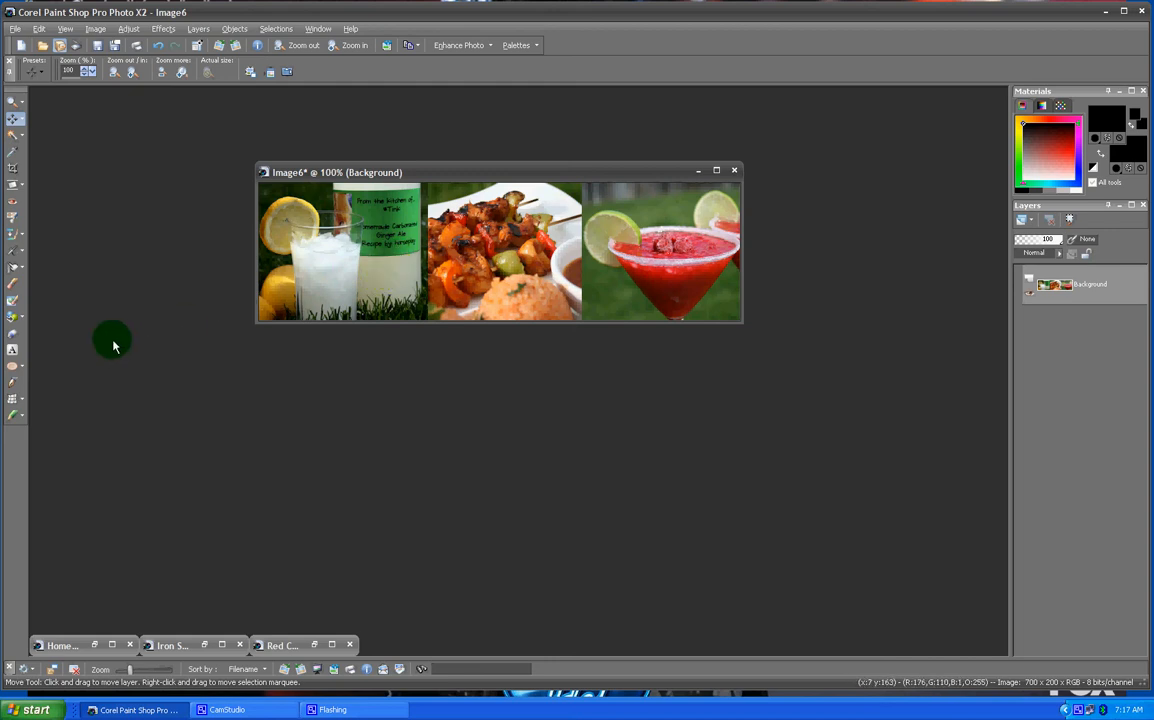
{"action": "left_click", "coordinate": [22, 369]}
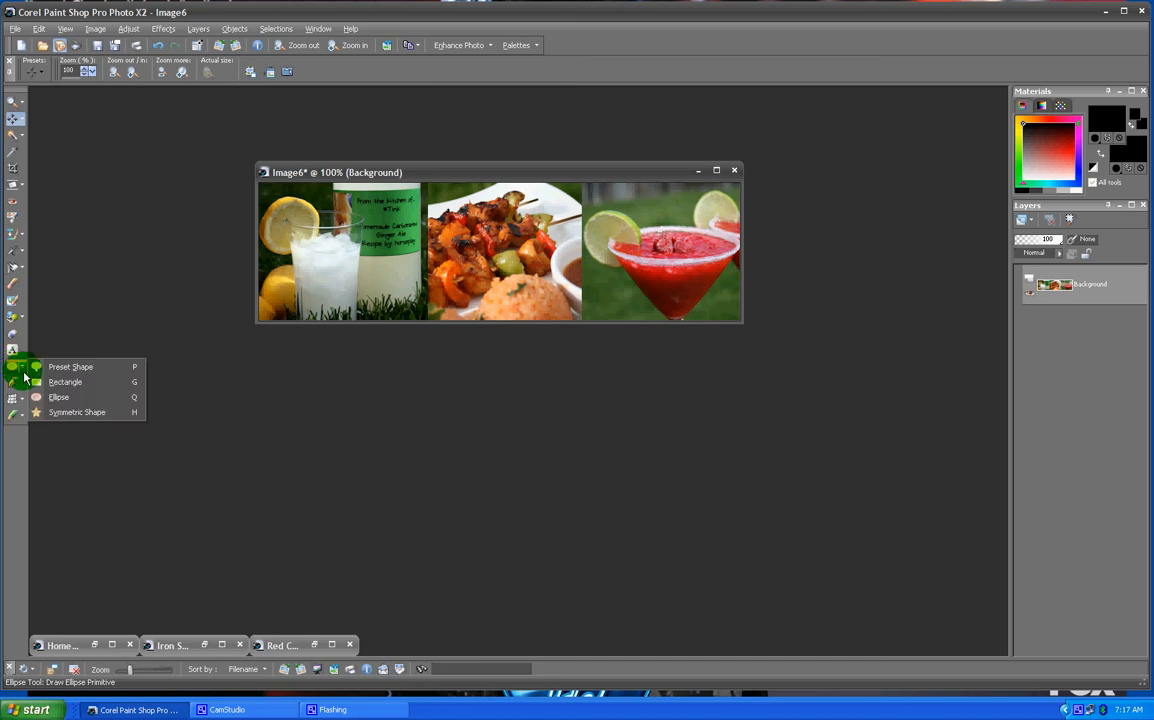
{"action": "left_click", "coordinate": [25, 377]}
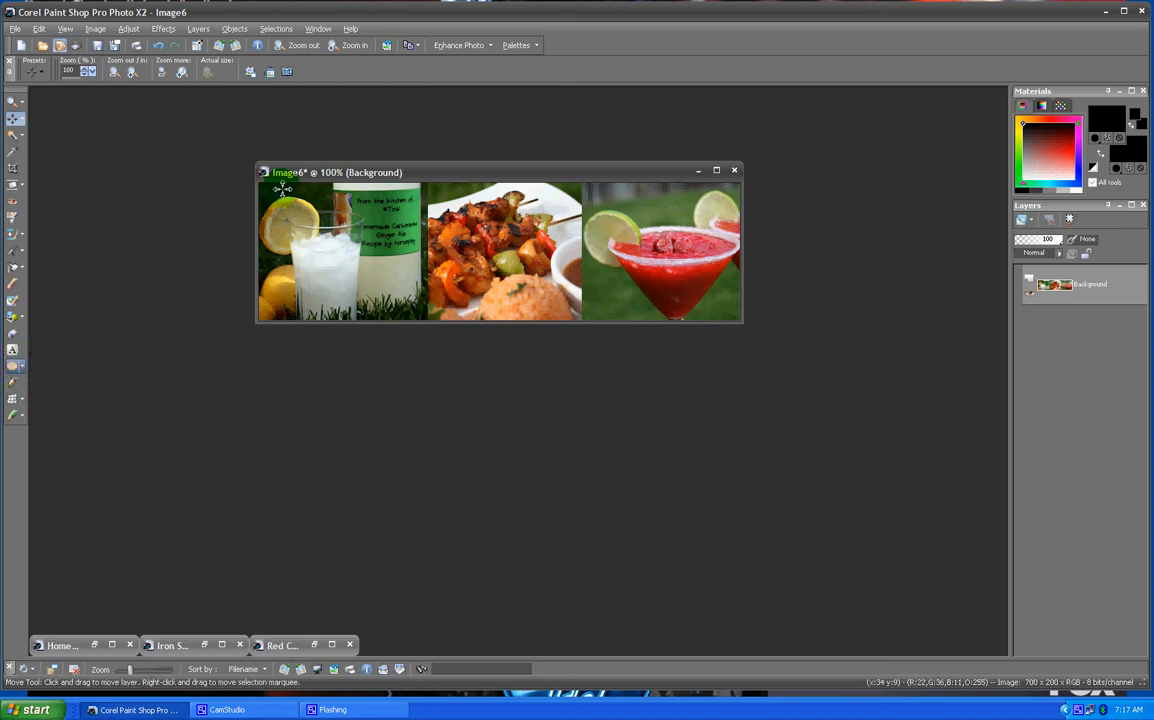
{"action": "left_click", "coordinate": [16, 367]}
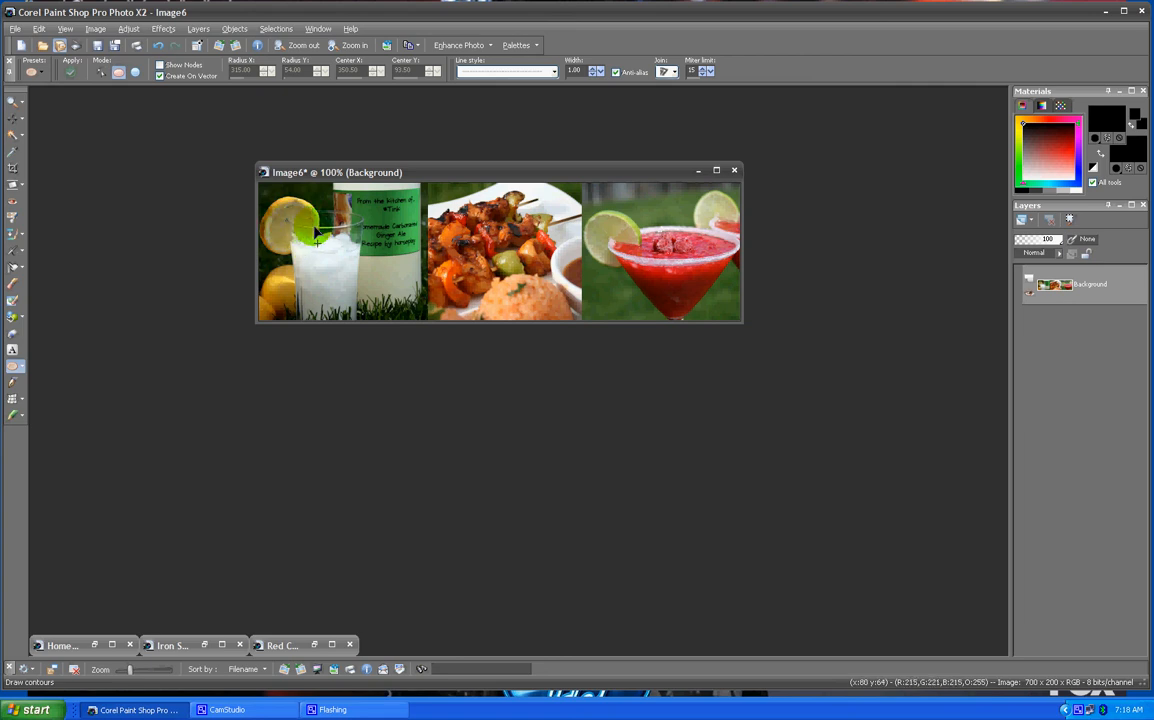
- Draw an ellipse across the banner and undo it, twice
{"action": "left_click_drag", "start_coordinate": [314, 232], "coordinate": [678, 294]}
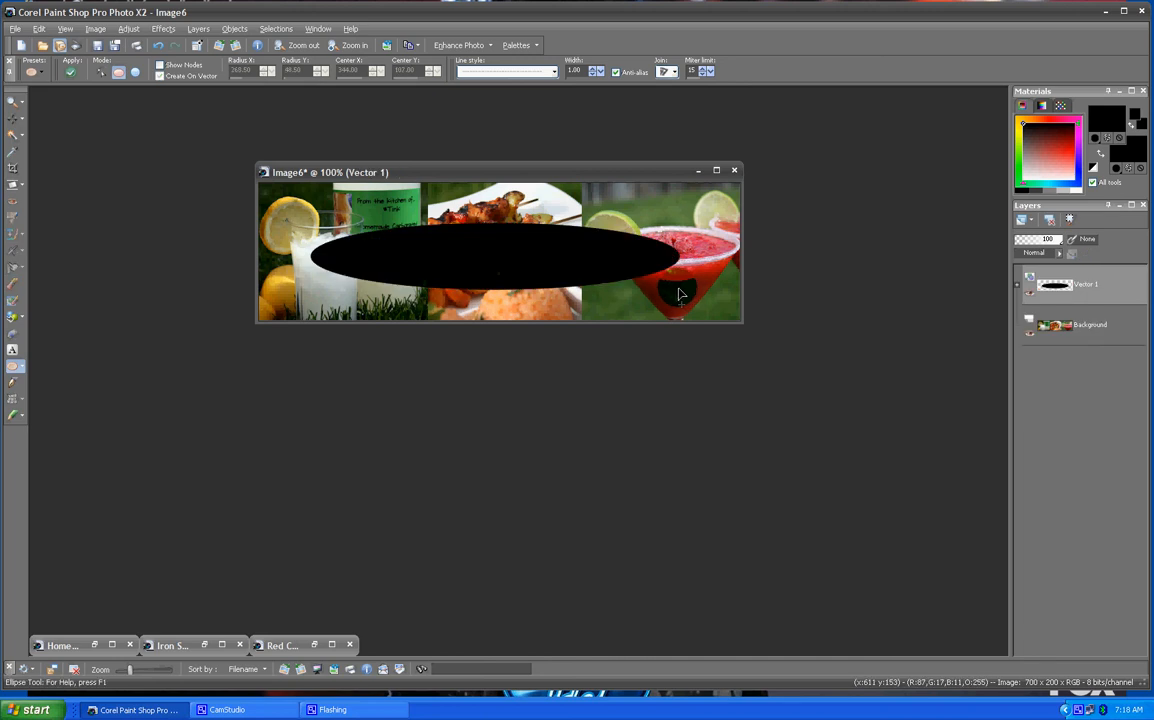
{"action": "left_click", "coordinate": [159, 46]}
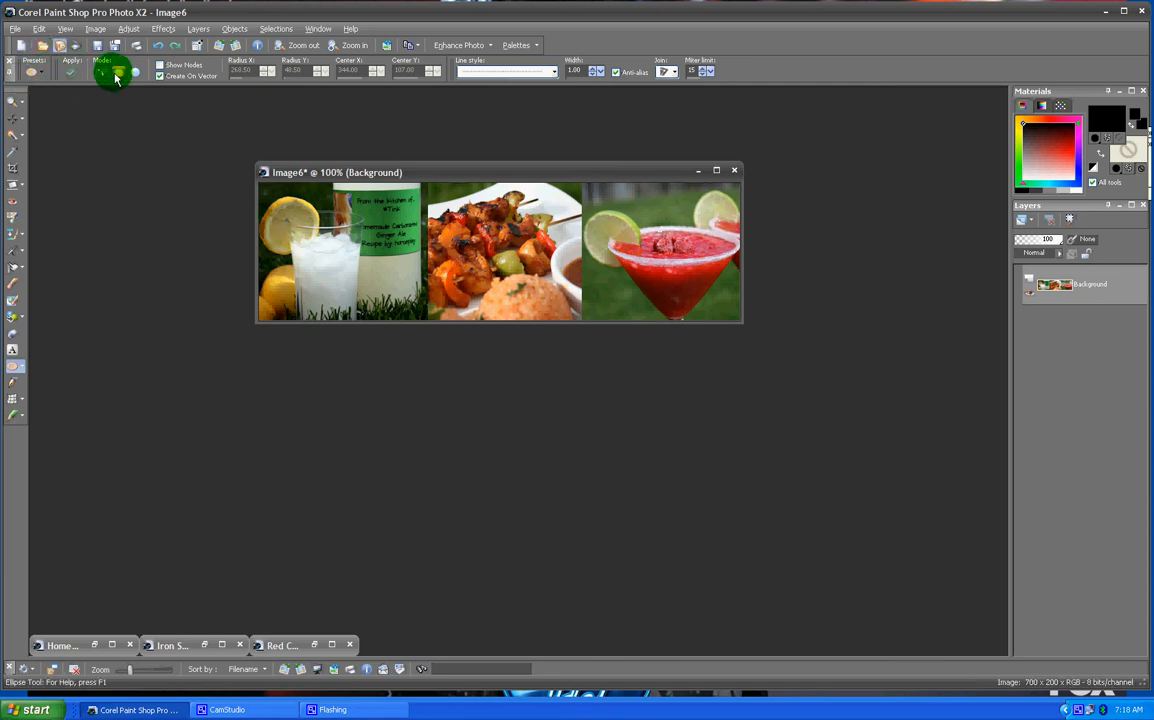
{"action": "left_click_drag", "start_coordinate": [316, 221], "coordinate": [665, 300]}
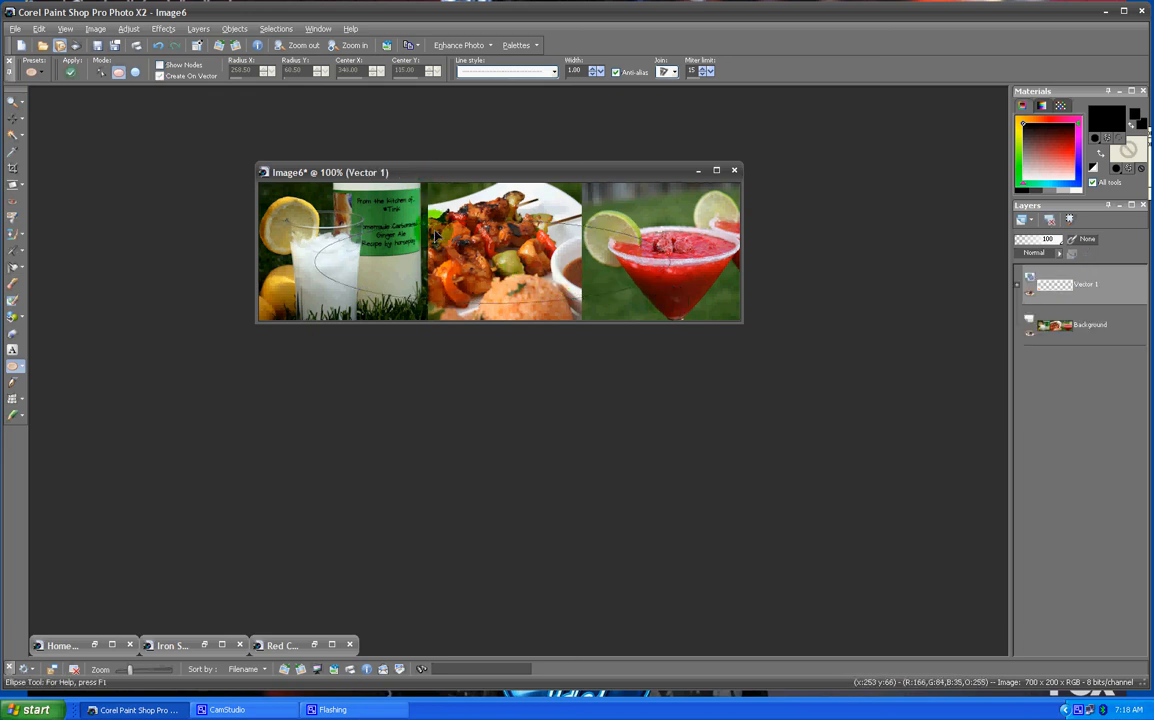
{"action": "left_click", "coordinate": [159, 46]}
- Draw an unfilled ellipse across the middle of the banner and switch it into Edit Mode
{"action": "left_click_drag", "start_coordinate": [301, 219], "coordinate": [622, 262]}
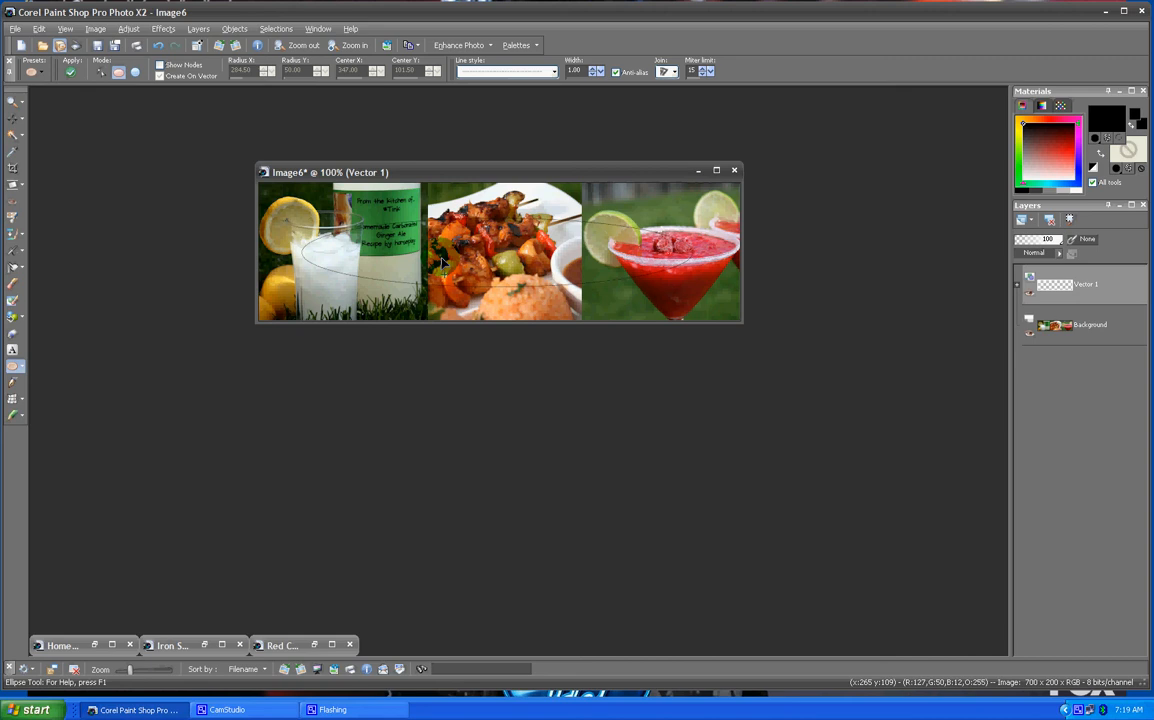
{"action": "right_click", "coordinate": [505, 251]}
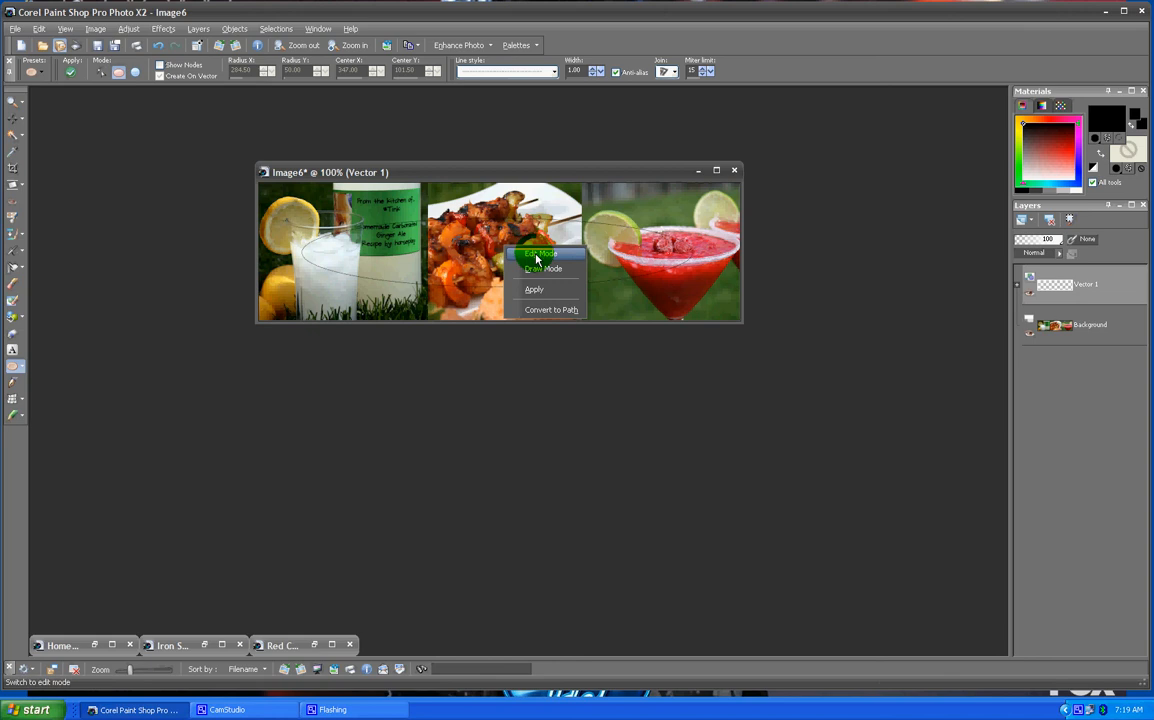
{"action": "left_click", "coordinate": [537, 256]}
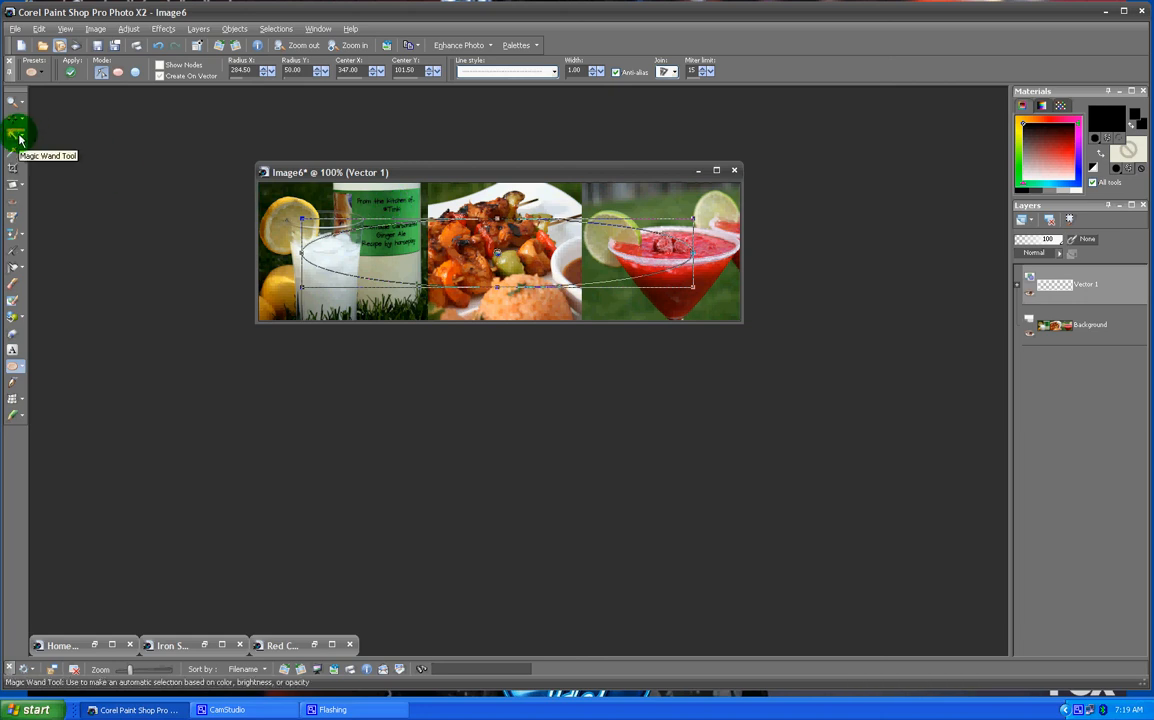
- Select the inside of the ellipse with the Magic Wand and flatten all layers into the background
{"action": "left_click_drag", "start_coordinate": [24, 140], "coordinate": [60, 172]}
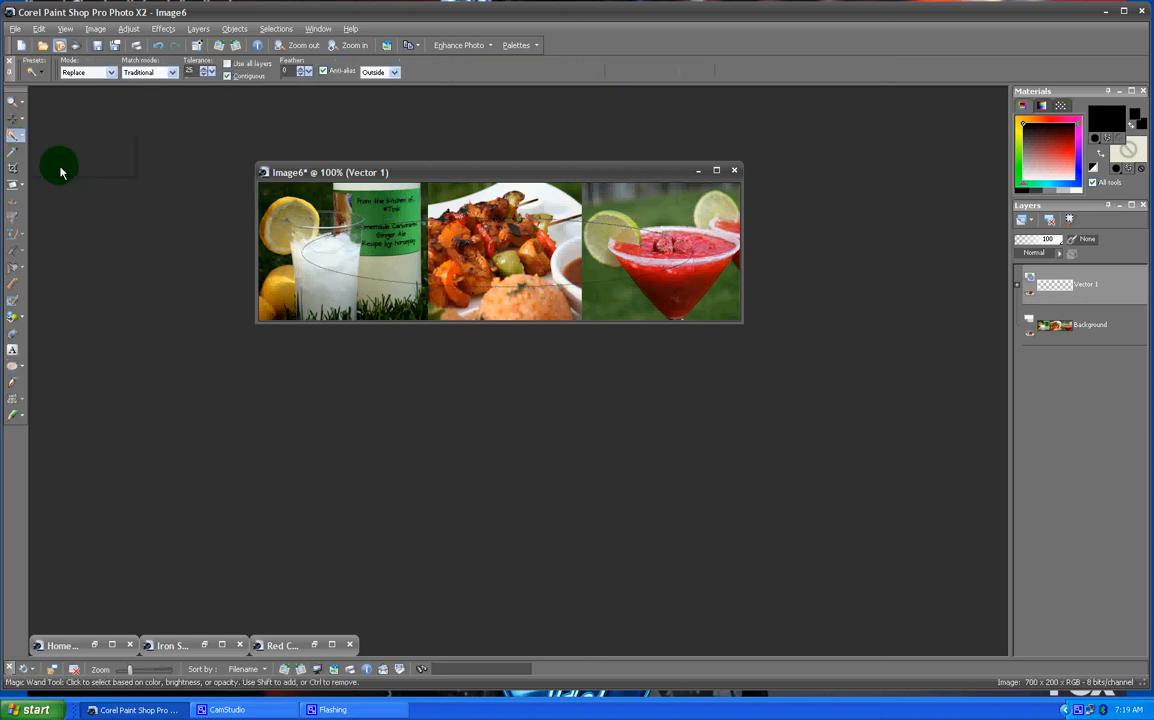
{"action": "left_click", "coordinate": [503, 250]}
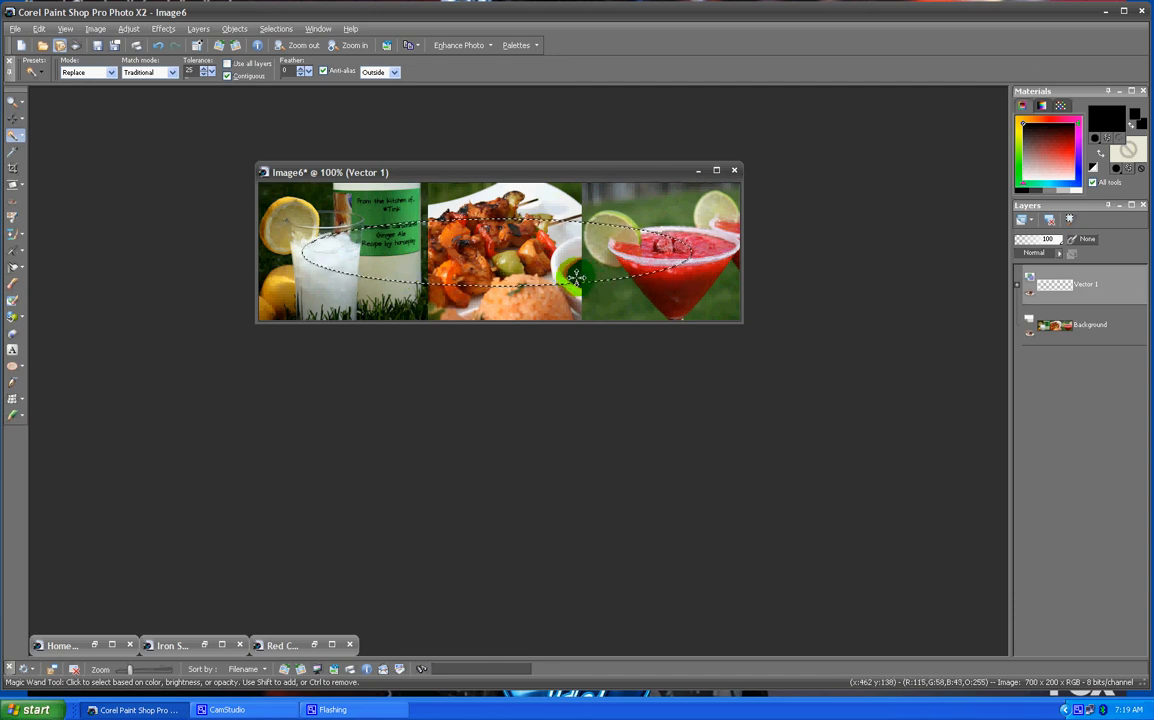
{"action": "left_click", "coordinate": [200, 29]}
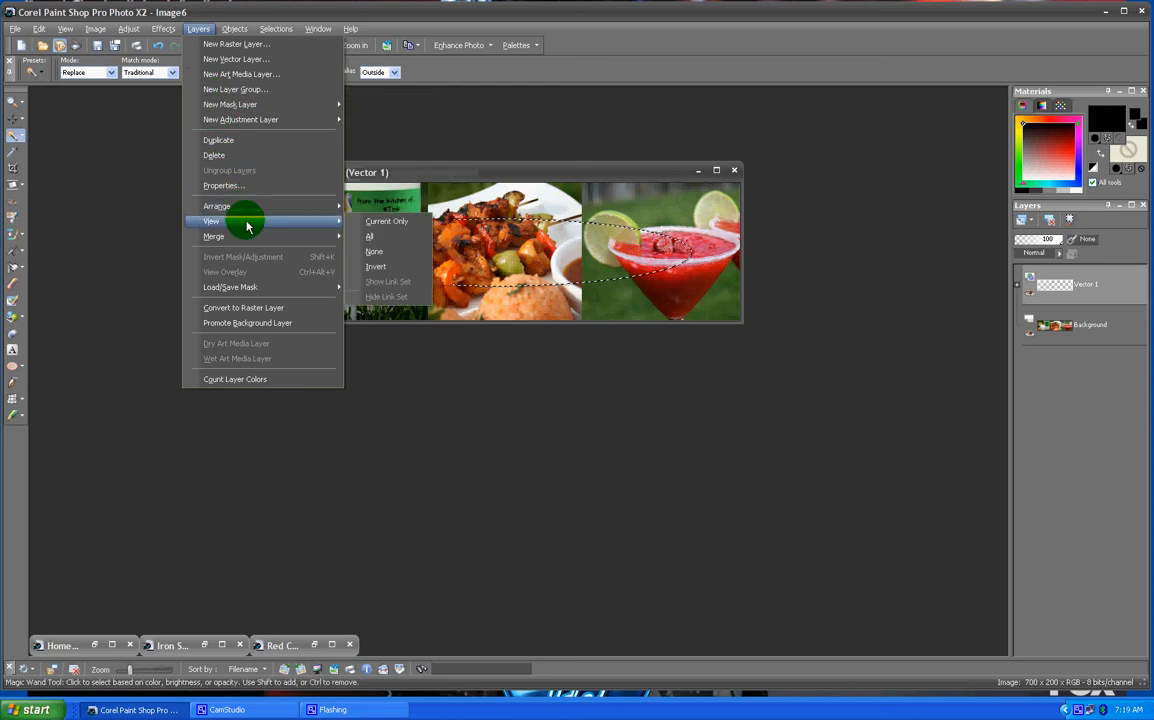
{"action": "mouse_move", "coordinate": [245, 238]}
{"action": "left_click", "coordinate": [383, 253]}
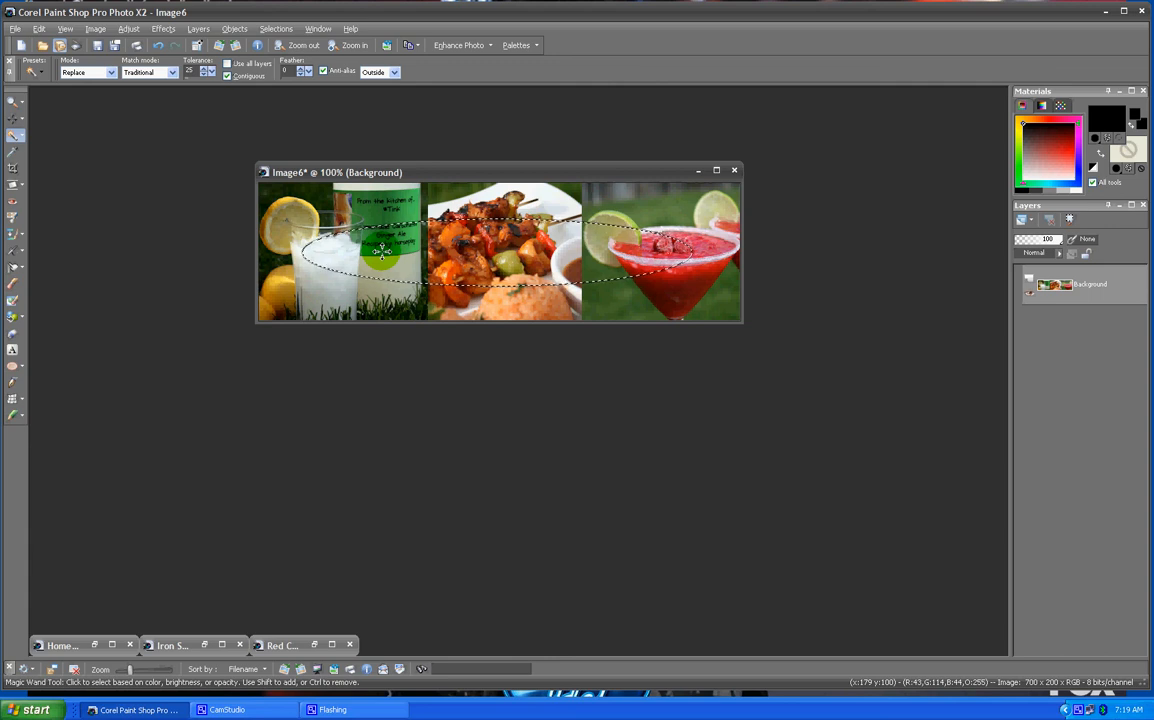
- Lighten the selected ellipse area with Hue/Saturation/Lightness at saturation 0 and lightness 33, then deselect
{"action": "left_click", "coordinate": [126, 29]}
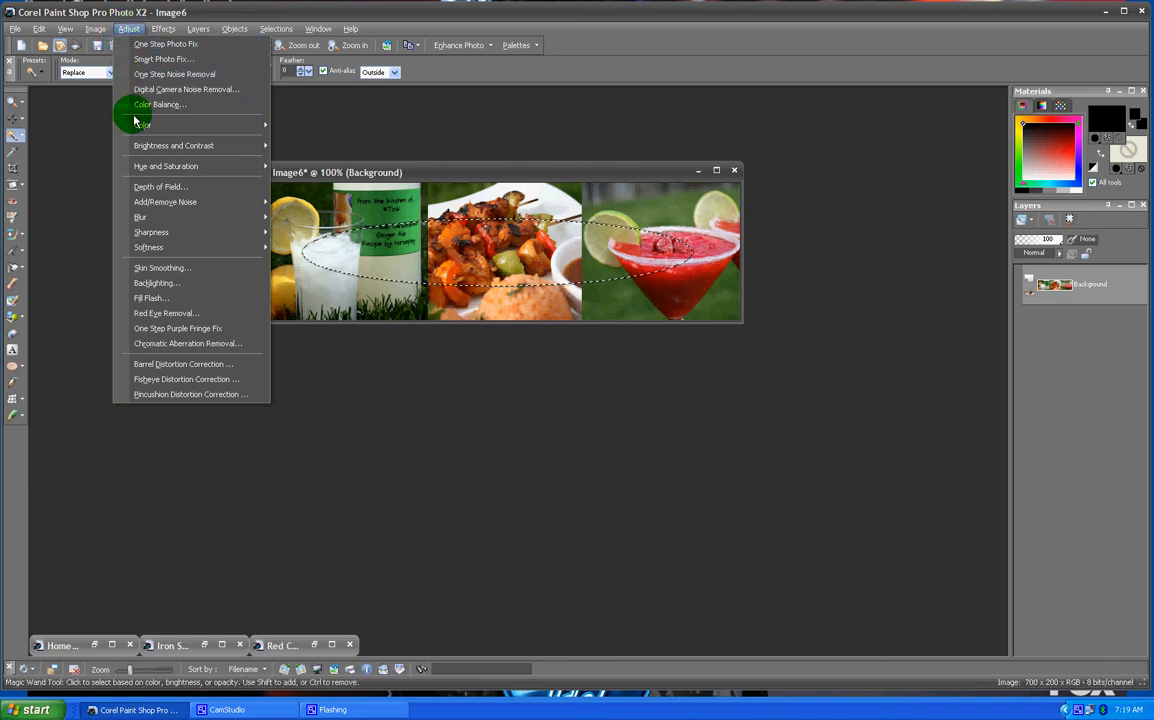
{"action": "mouse_move", "coordinate": [155, 170]}
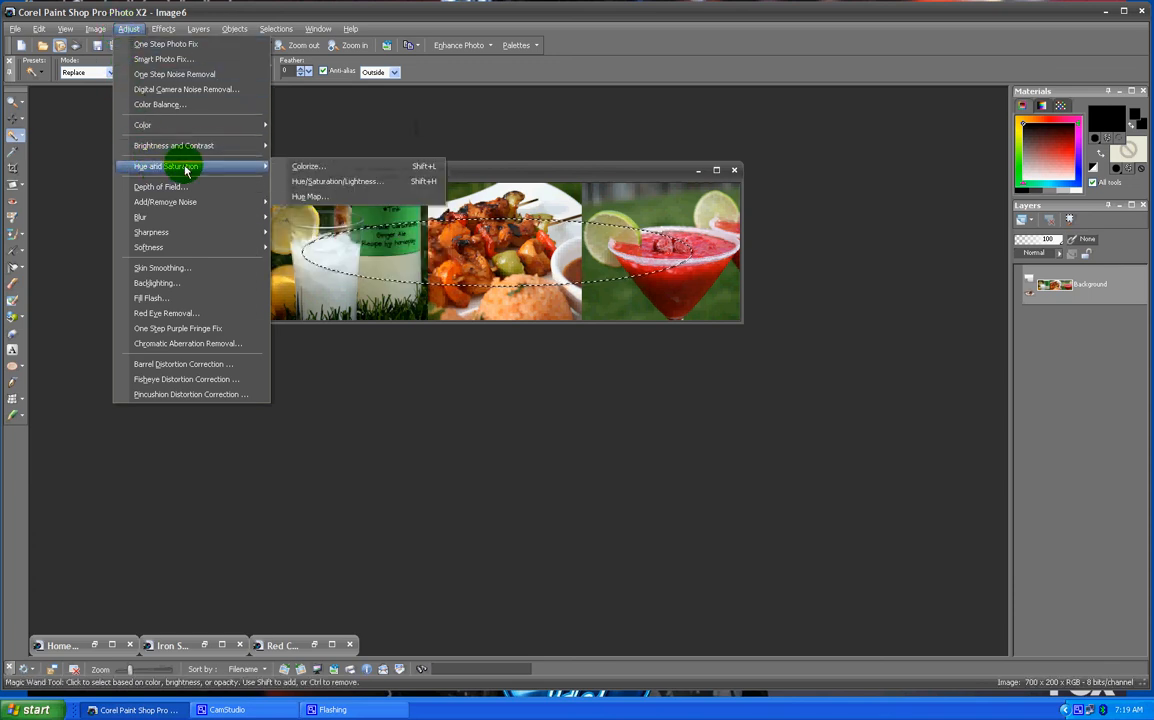
{"action": "left_click", "coordinate": [305, 181]}
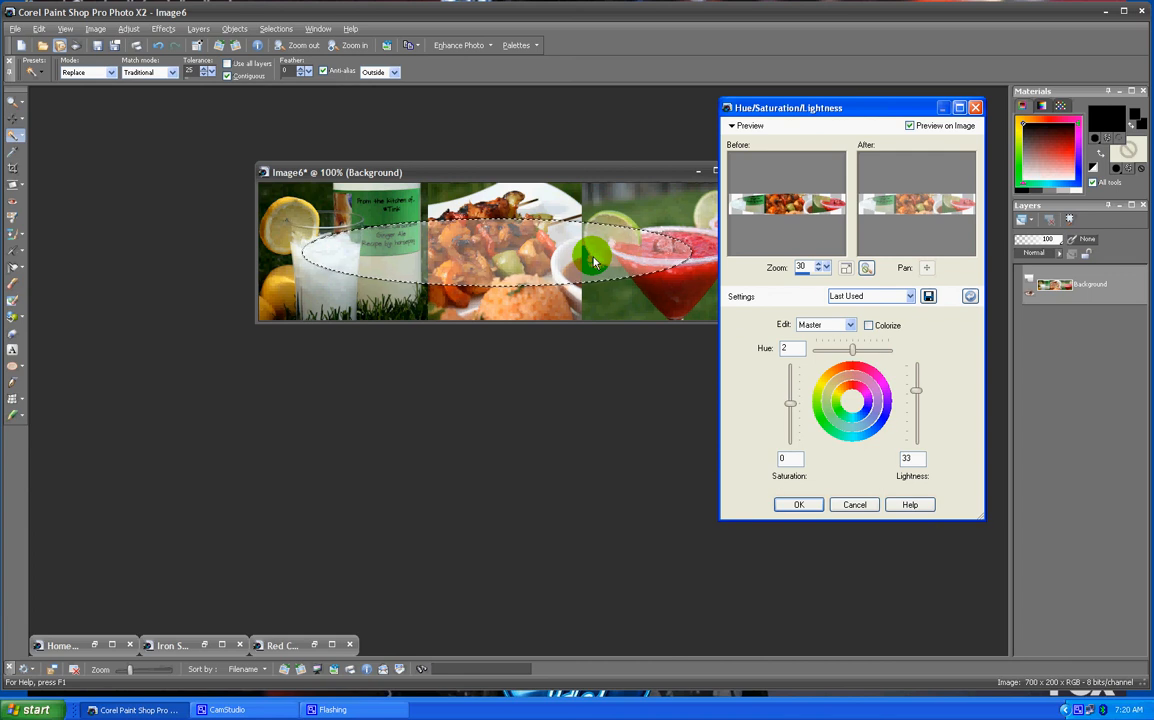
{"action": "left_click", "coordinate": [808, 505]}
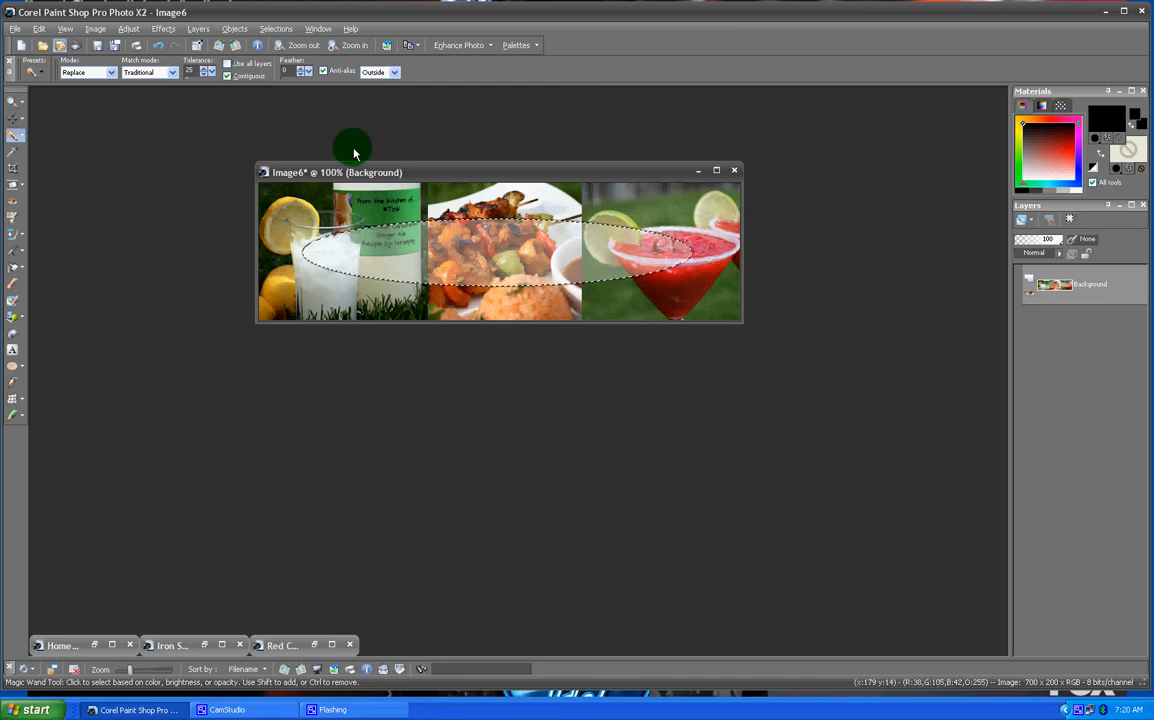
{"action": "left_click", "coordinate": [266, 29]}
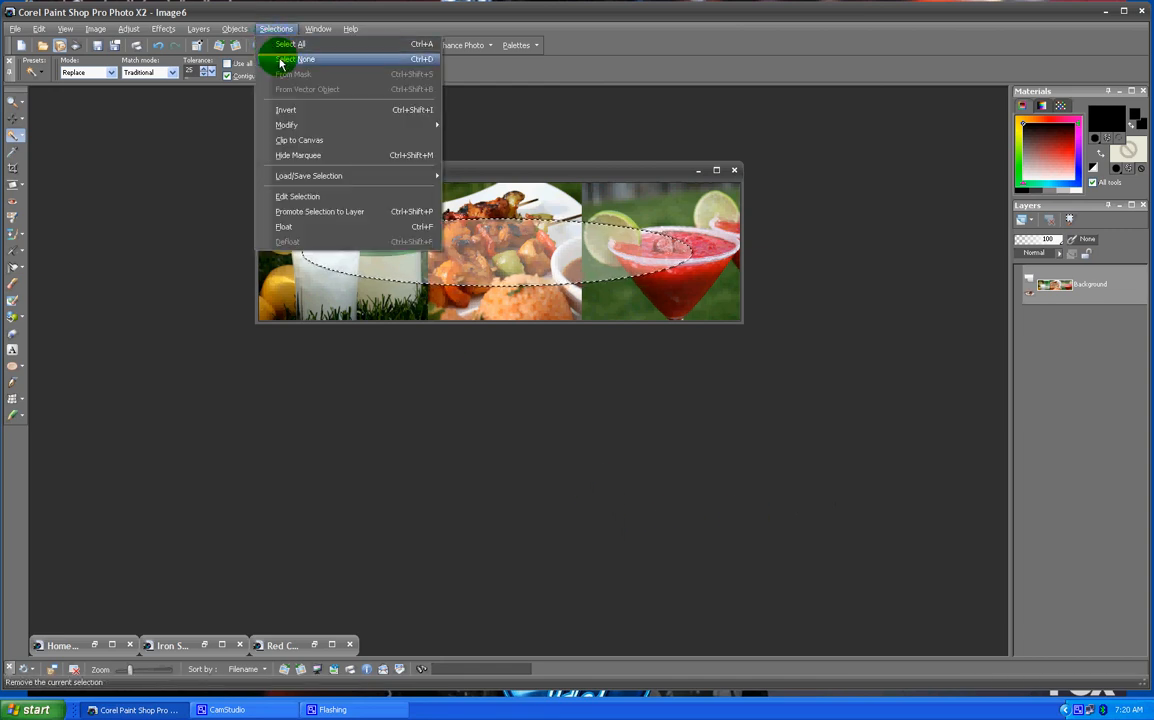
{"action": "left_click", "coordinate": [298, 61]}
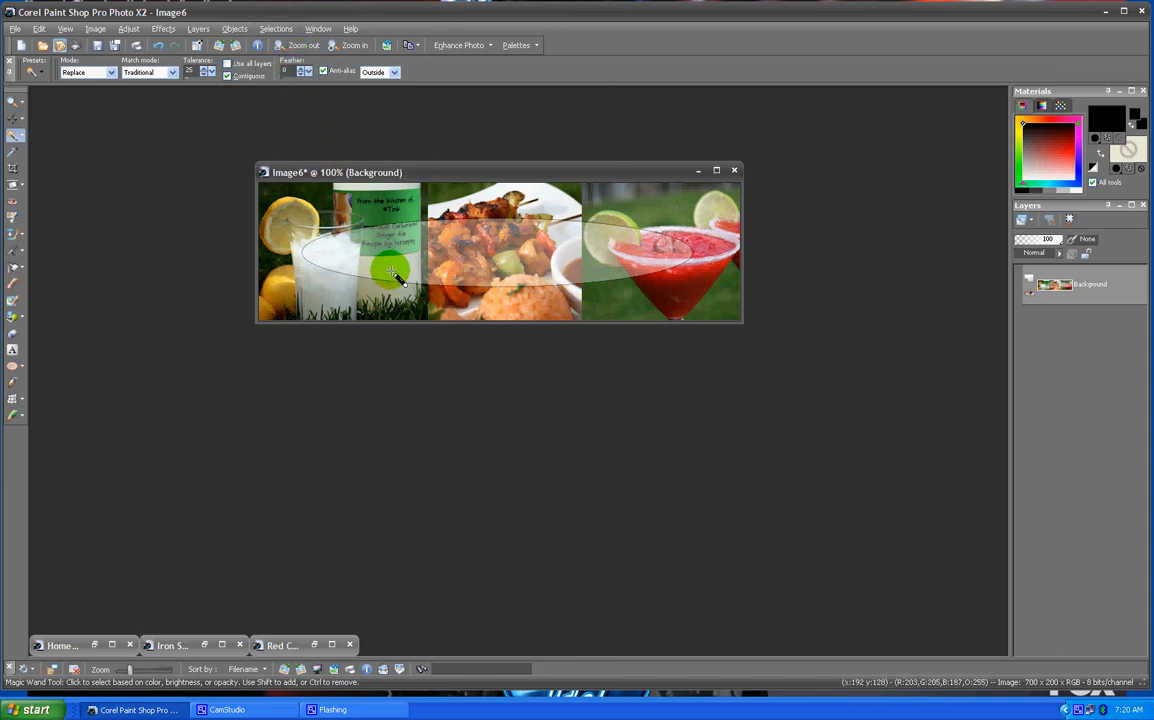
- Switch to the Text tool with horizontal text direction and set the fill colour to black
{"action": "left_click", "coordinate": [15, 350]}
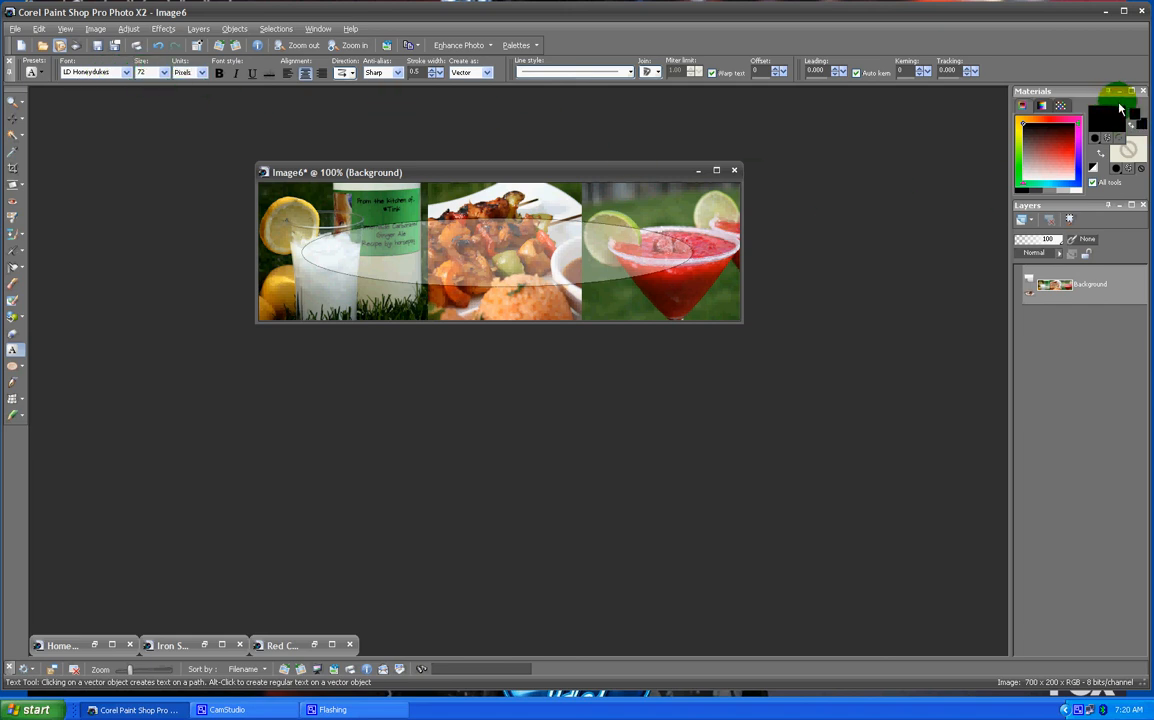
{"action": "left_click", "coordinate": [350, 77]}
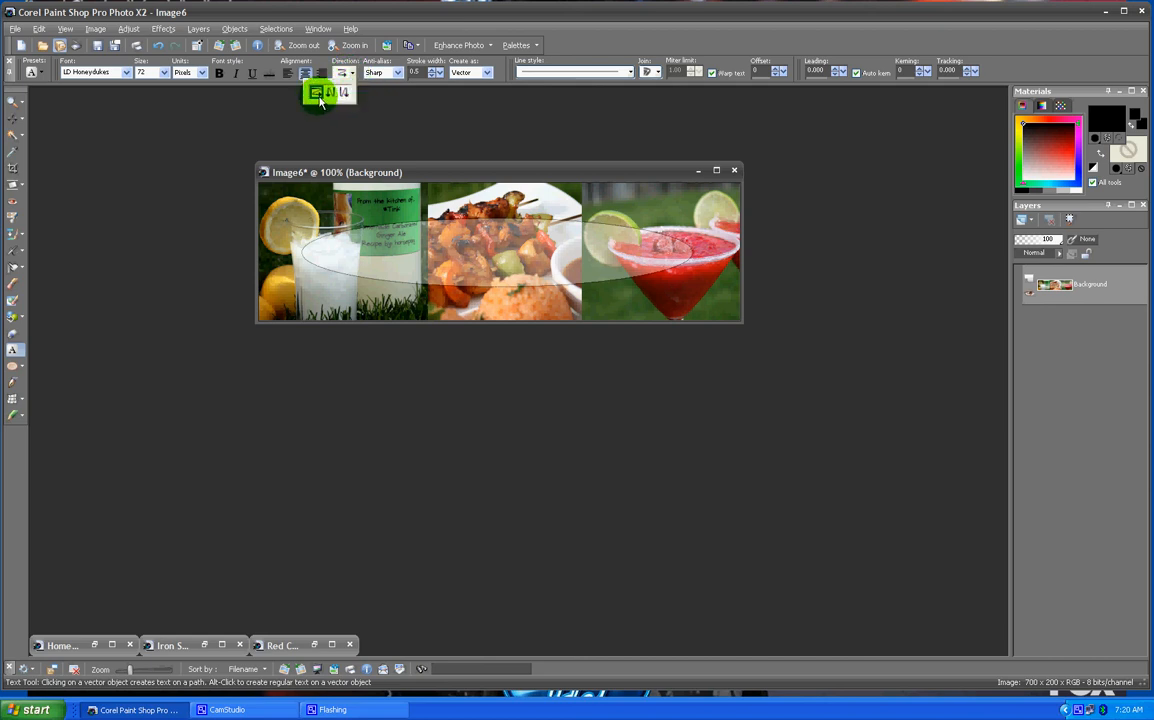
{"action": "left_click", "coordinate": [318, 93]}
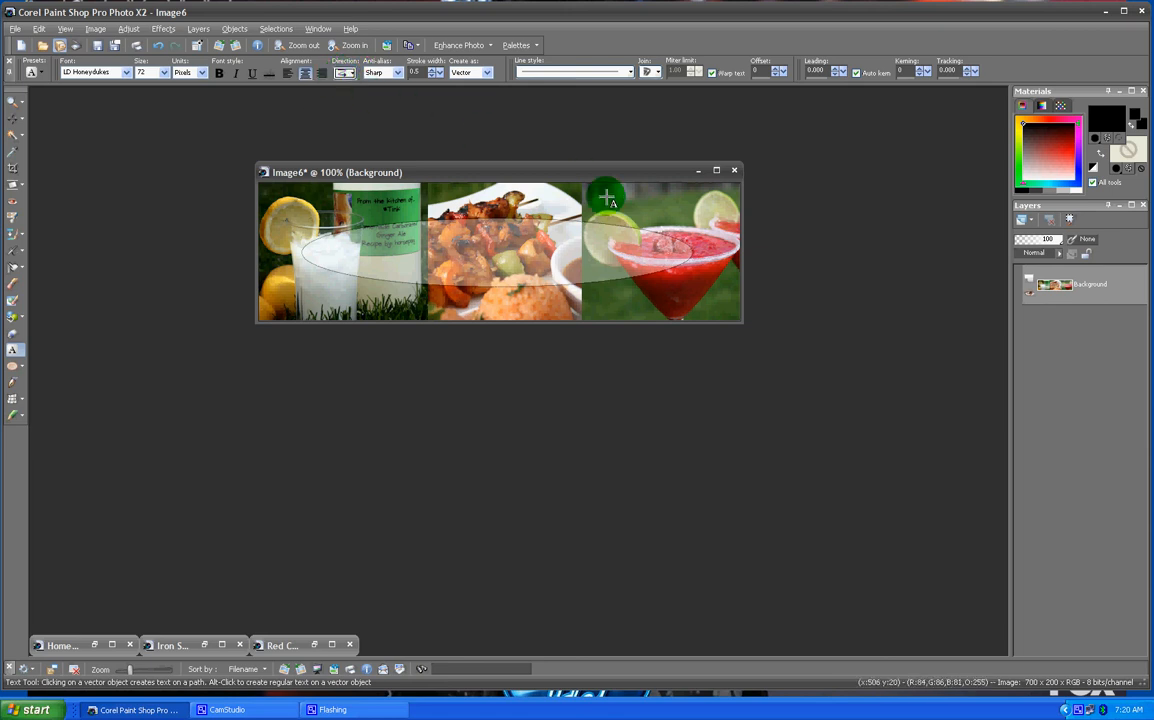
{"action": "left_click", "coordinate": [1141, 122]}
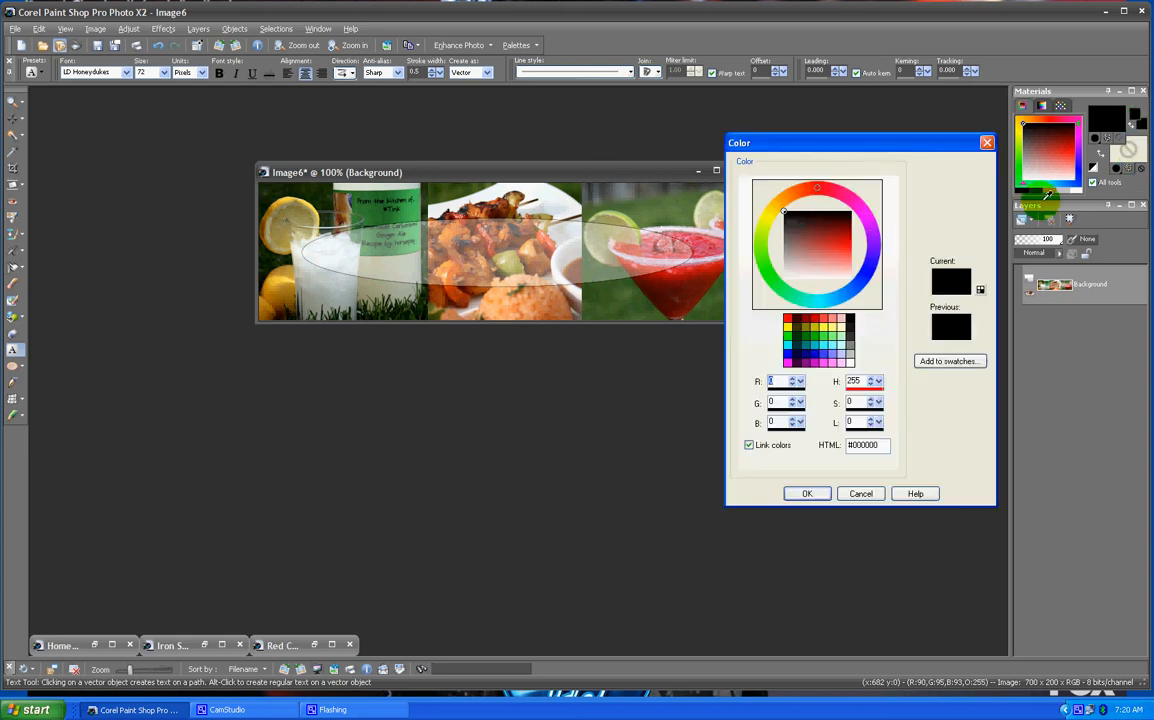
{"action": "left_click", "coordinate": [803, 497]}
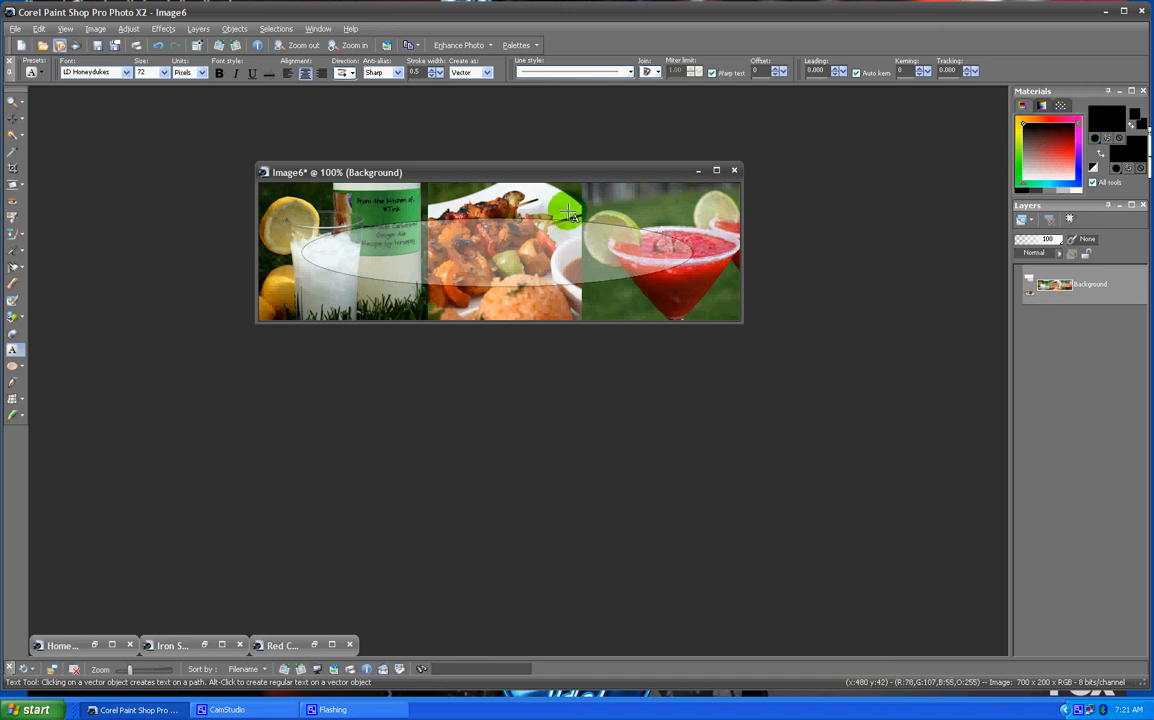
- Add the text "Summer BBQ" in the middle of the banner
{"action": "left_click", "coordinate": [493, 255]}
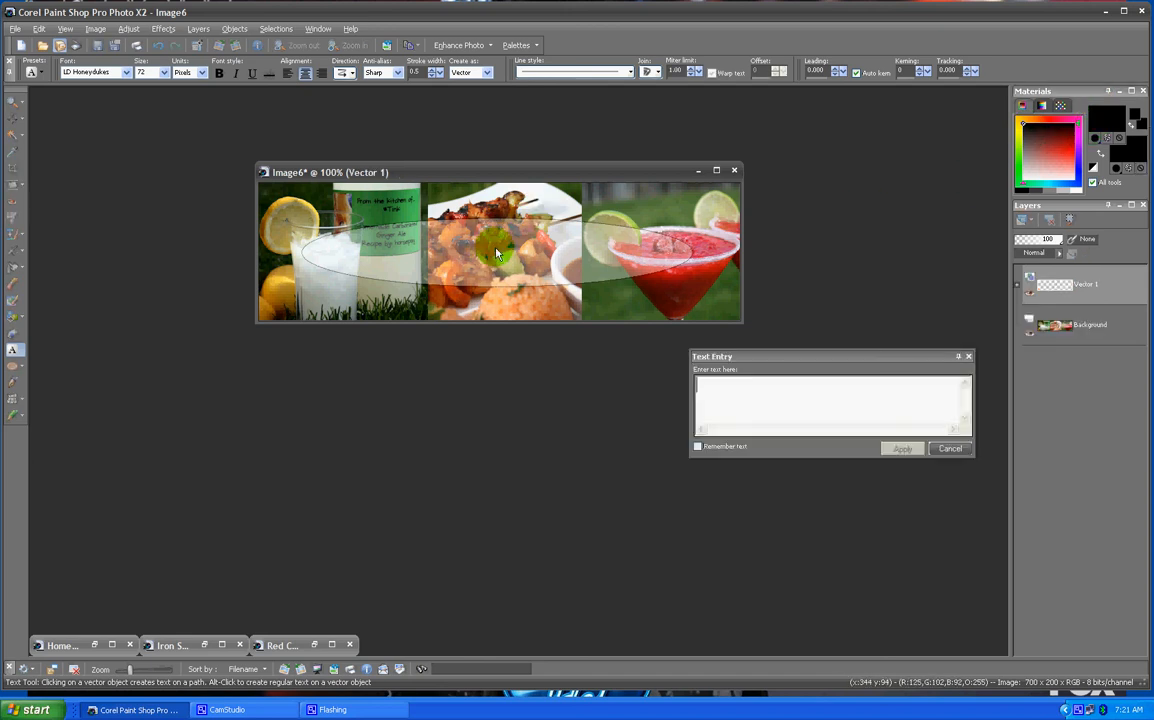
{"action": "type", "text": "Sumer"}
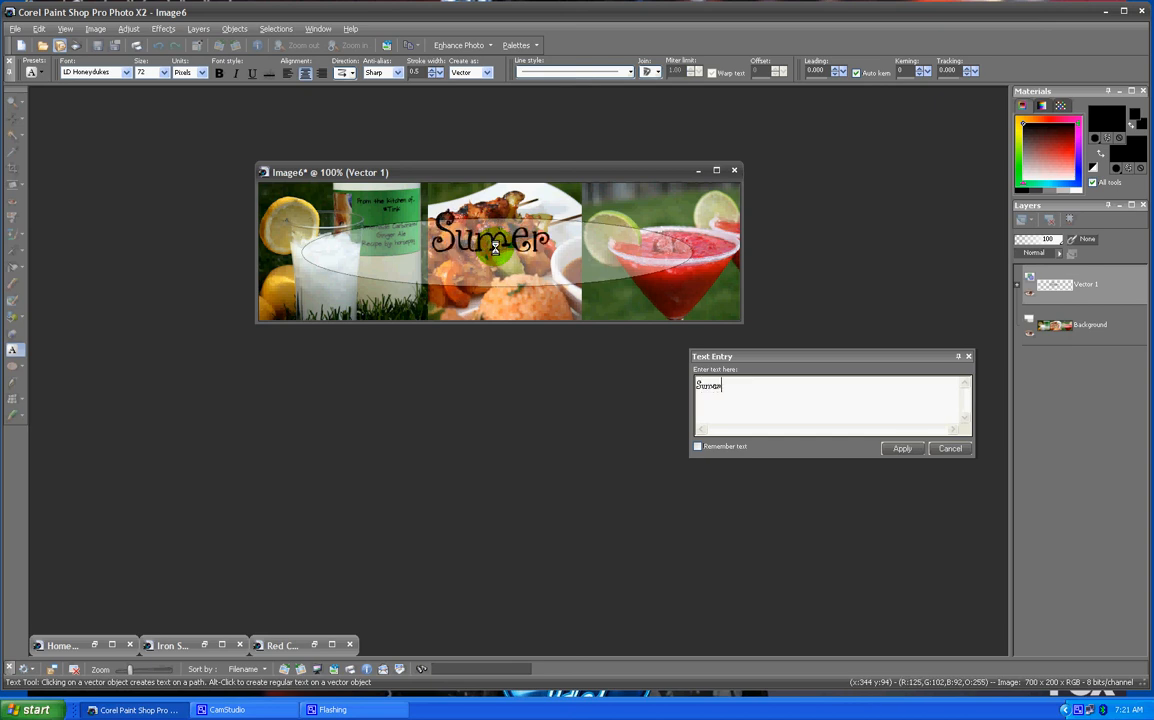
{"action": "key", "text": "BackSpace"}
{"action": "key", "text": "BackSpace"}
{"action": "type", "text": "mer "}
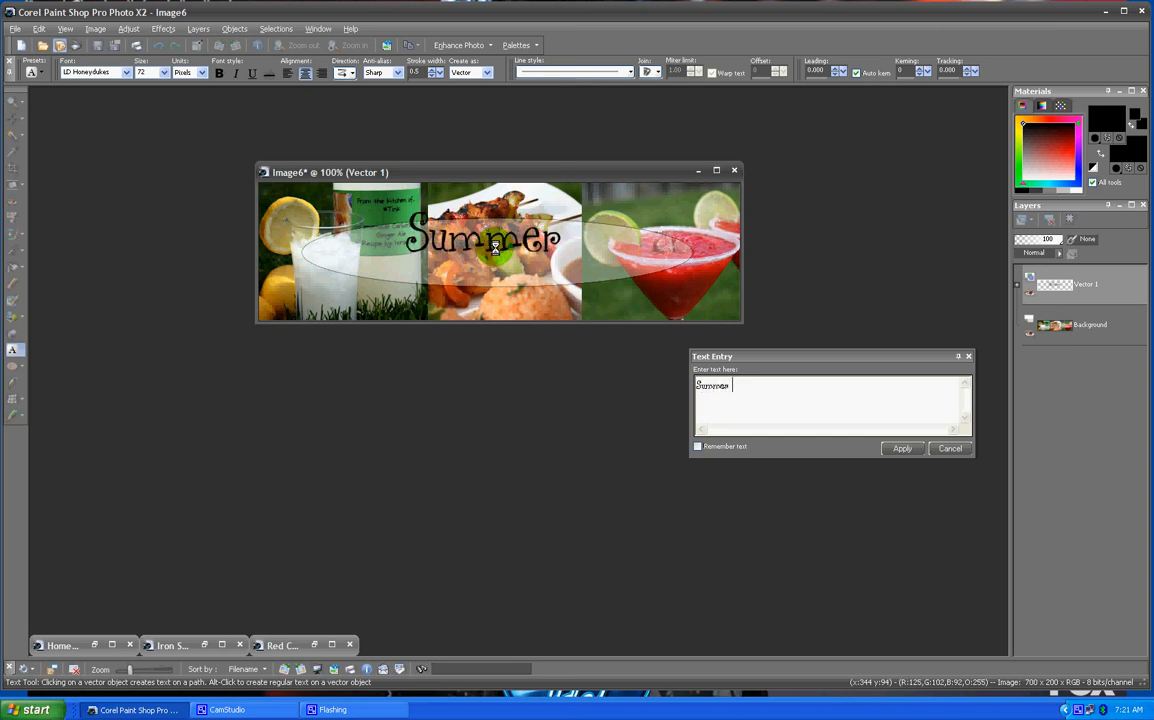
{"action": "type", "text": "BB"}
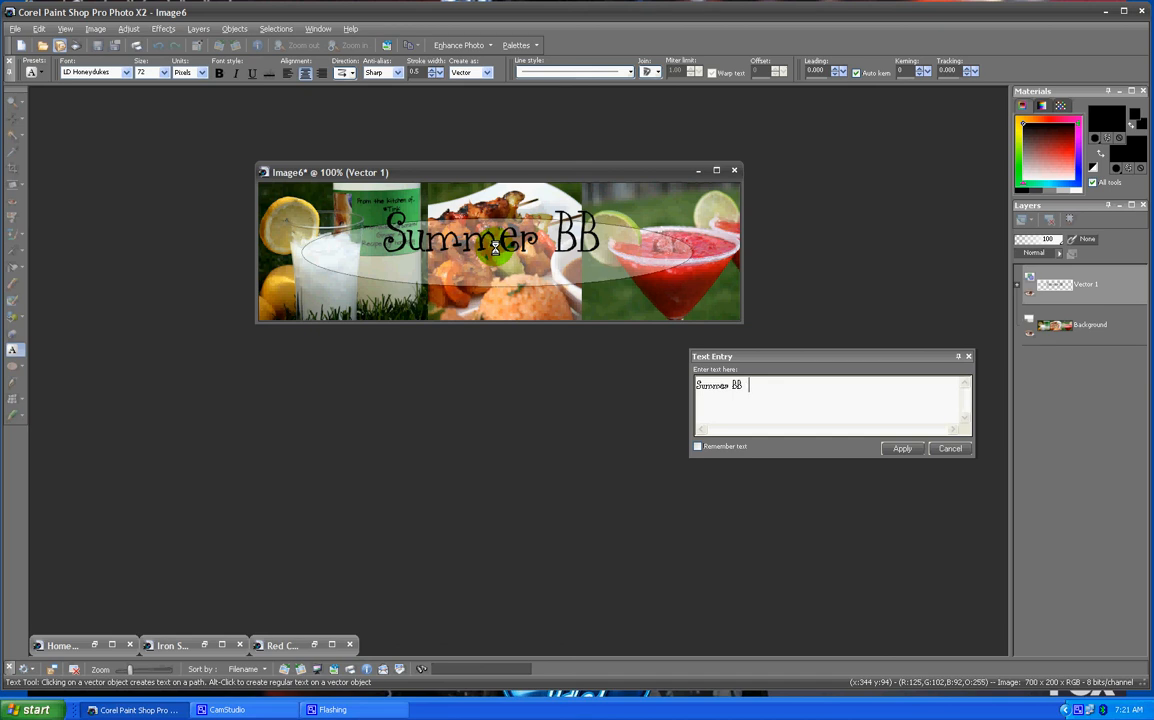
{"action": "type", "text": "Q"}
{"action": "left_click", "coordinate": [903, 448]}
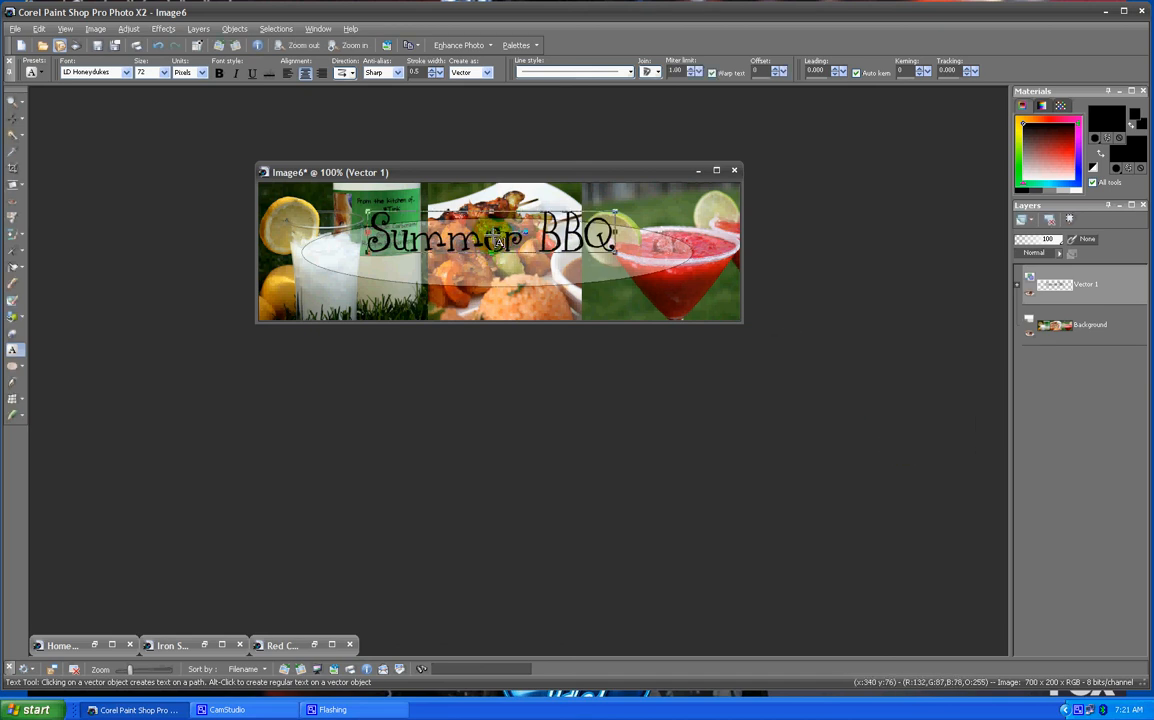
- Move the text down into the ellipse, enlarge it slightly to fit, and deselect it
{"action": "left_click_drag", "start_coordinate": [491, 233], "coordinate": [494, 256]}
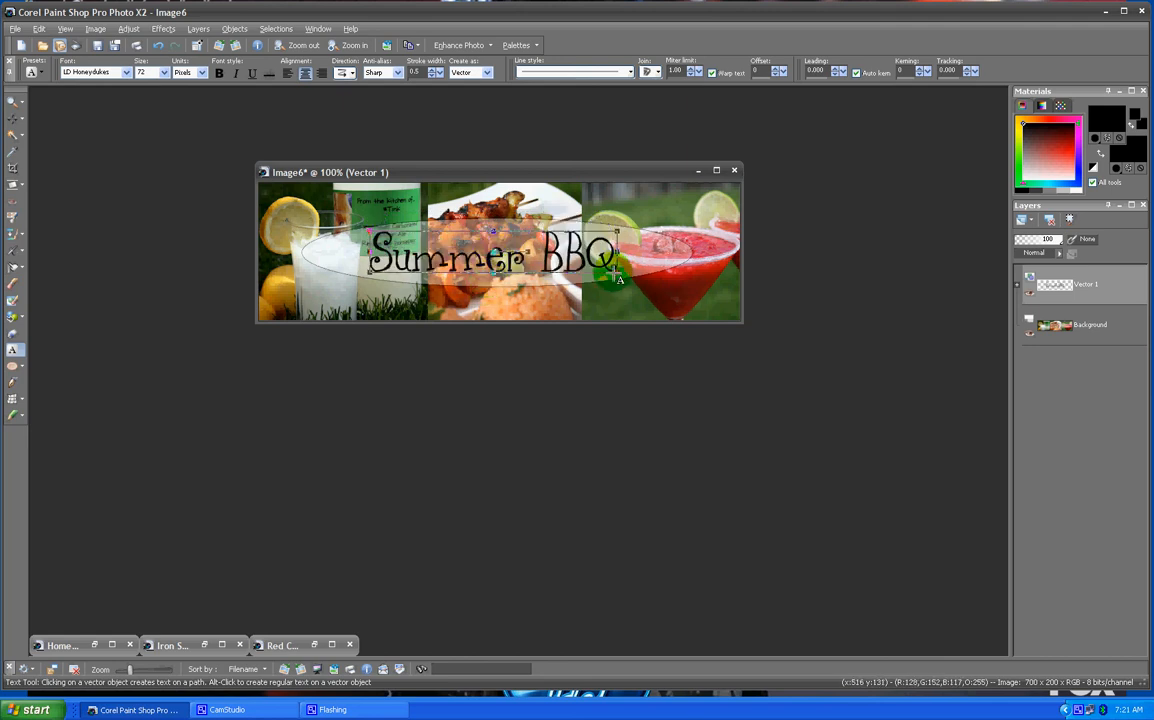
{"action": "left_click_drag", "start_coordinate": [617, 272], "coordinate": [636, 275]}
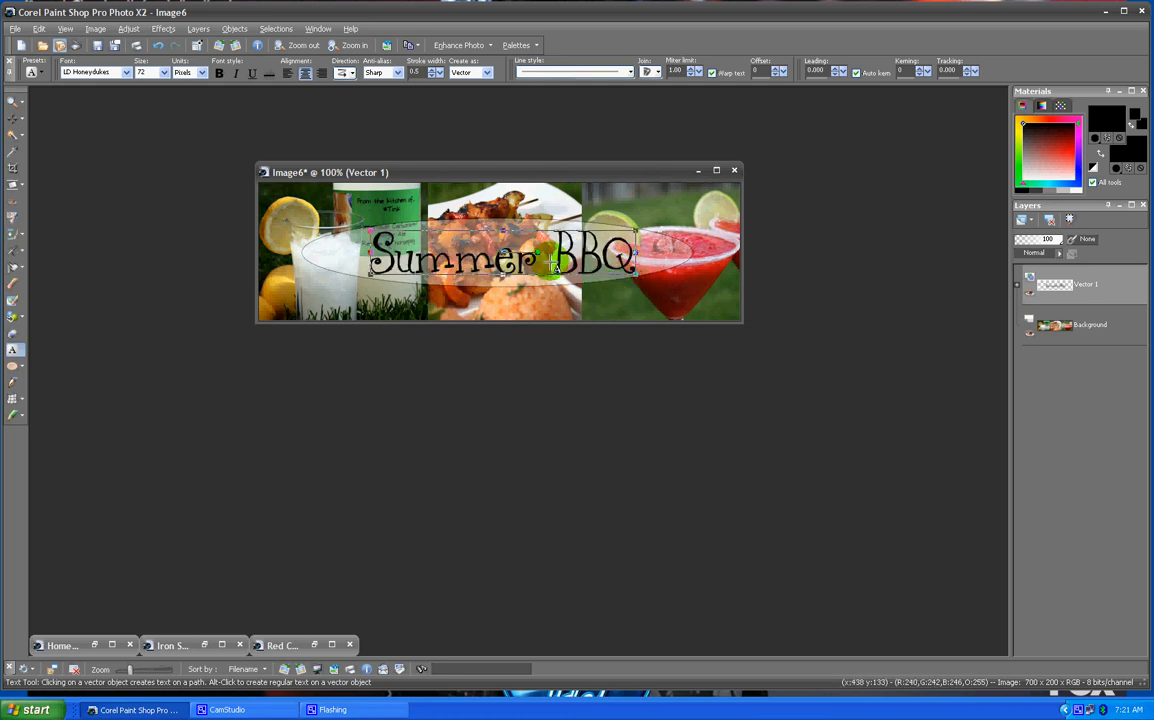
{"action": "left_click_drag", "start_coordinate": [507, 256], "coordinate": [500, 257]}
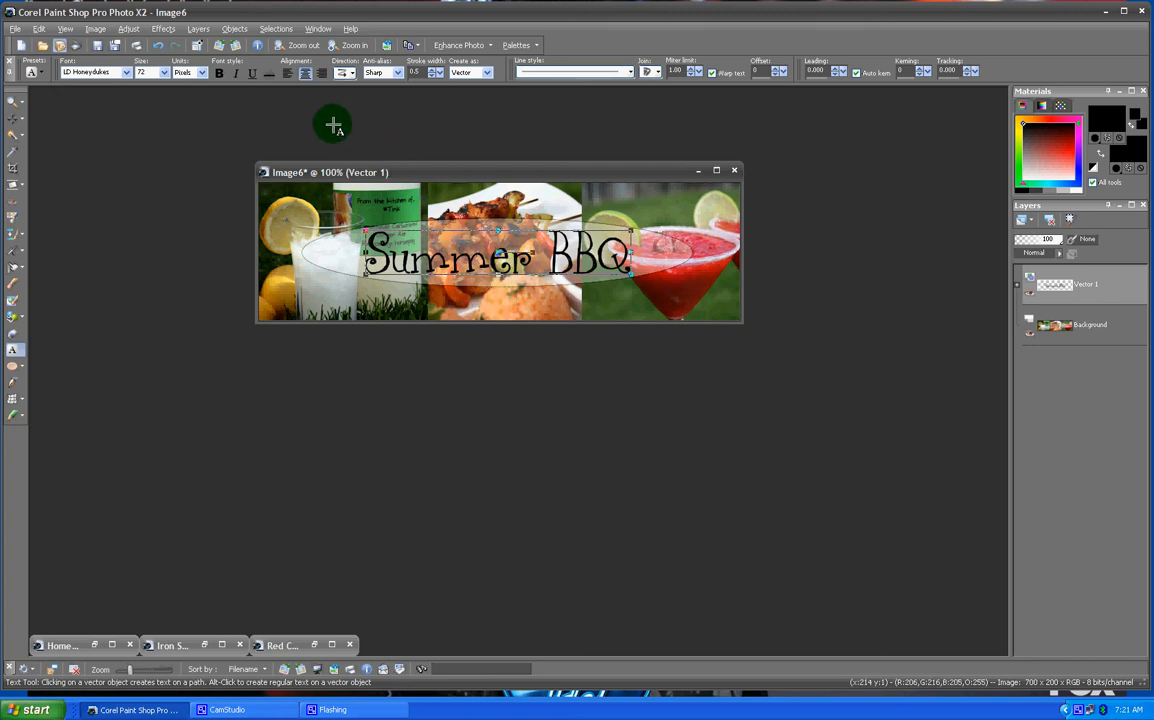
{"action": "left_click", "coordinate": [277, 29]}
{"action": "left_click", "coordinate": [295, 59]}
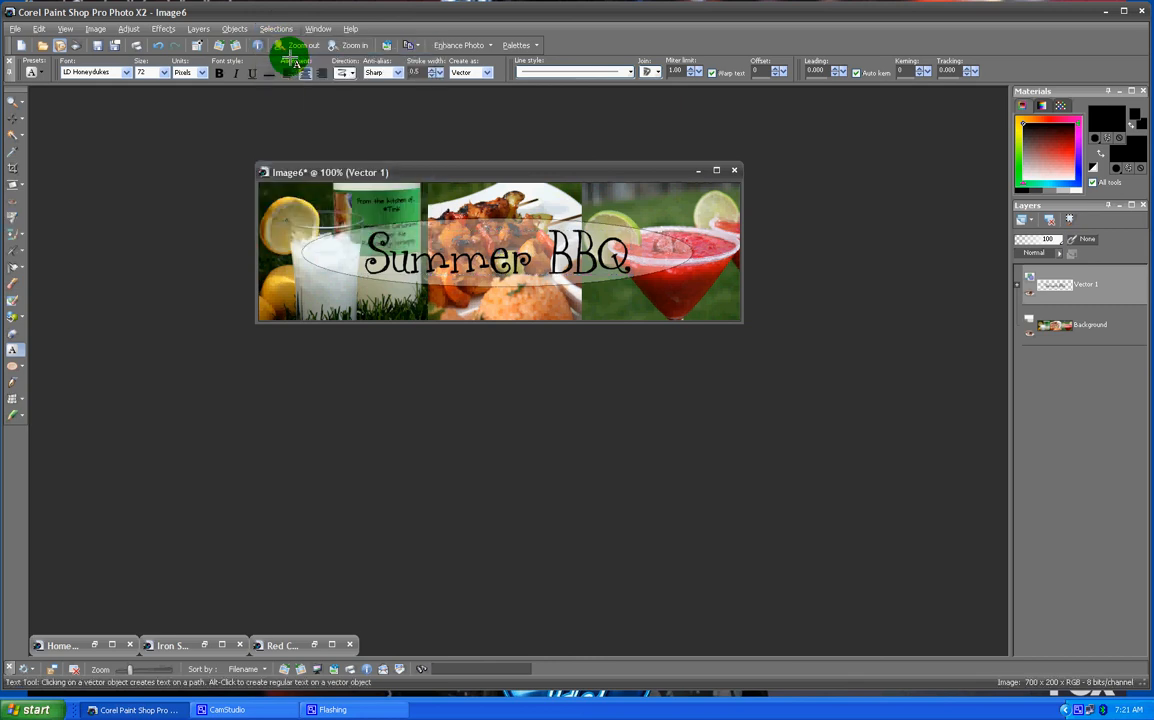
- Save the banner as a JPG named "Banner Making BBQ Demo" in the Banner Making folder, accepting the merged image
{"action": "left_click", "coordinate": [15, 28]}
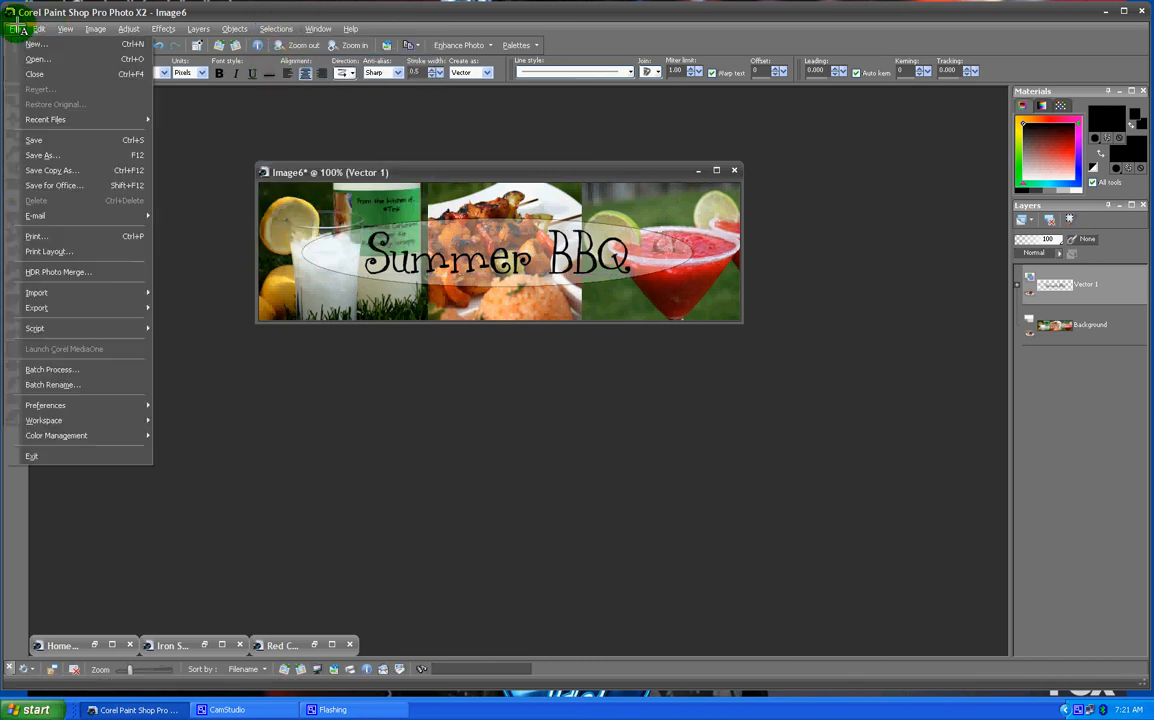
{"action": "left_click", "coordinate": [49, 158]}
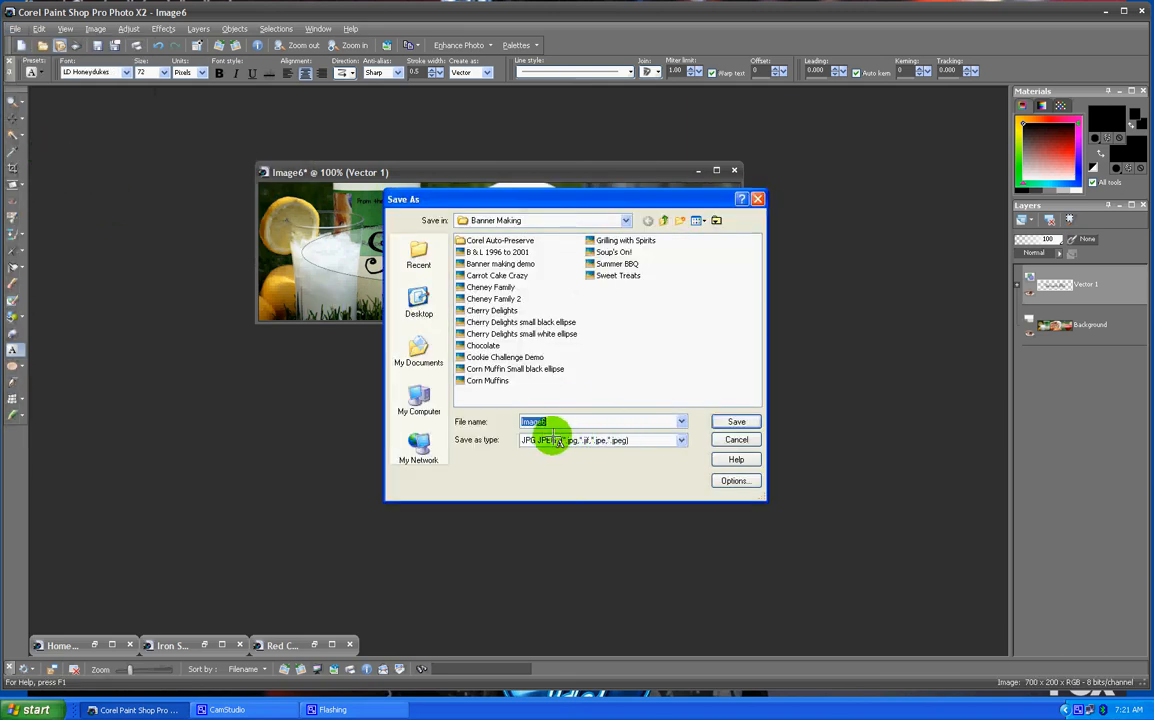
{"action": "type", "text": "Bank"}
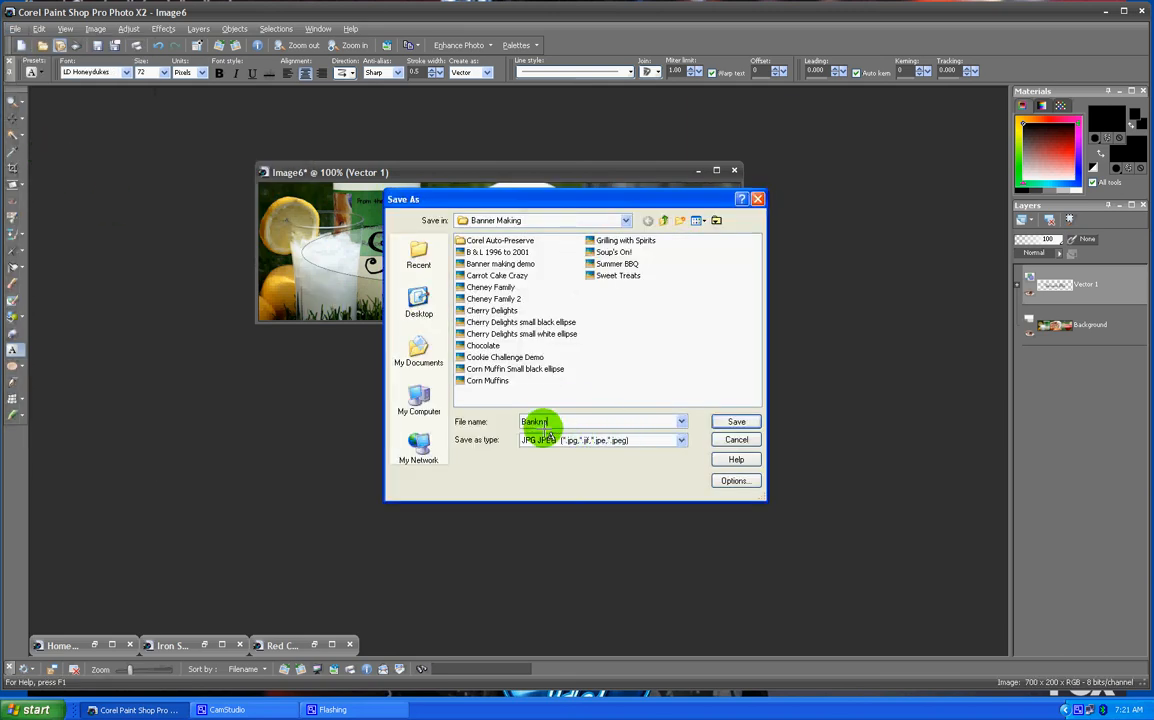
{"action": "key", "text": "BackSpace"}
{"action": "type", "text": "ne"}
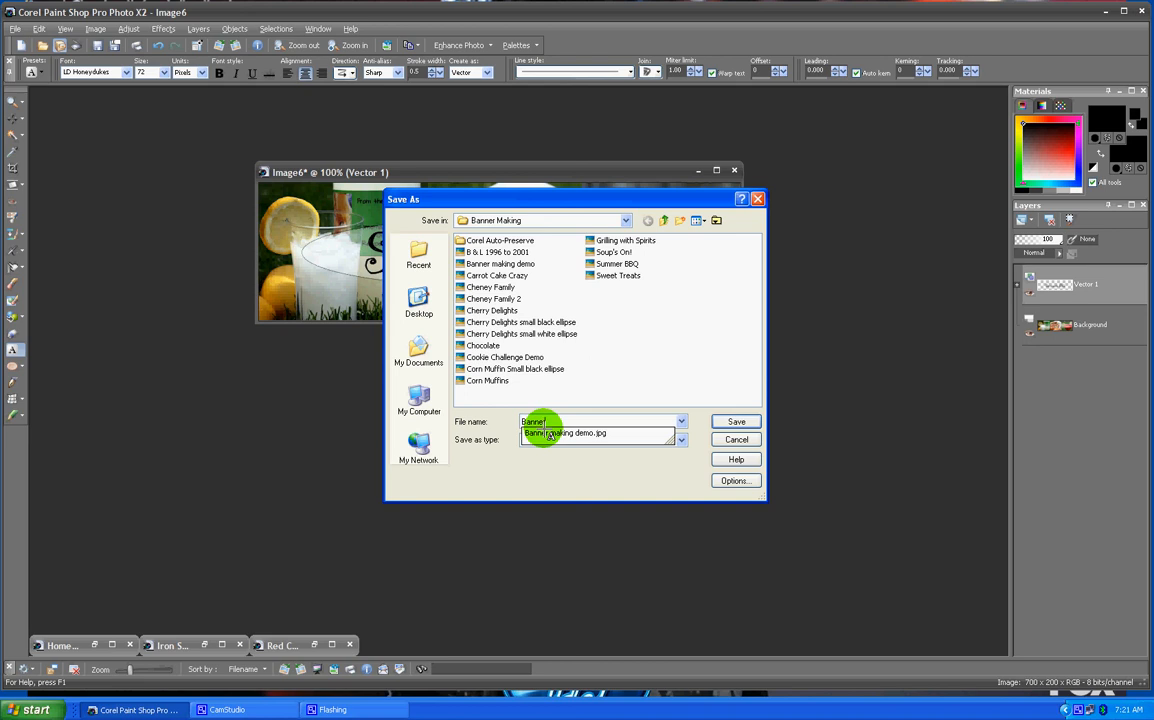
{"action": "type", "text": "r Making BBQ Demo"}
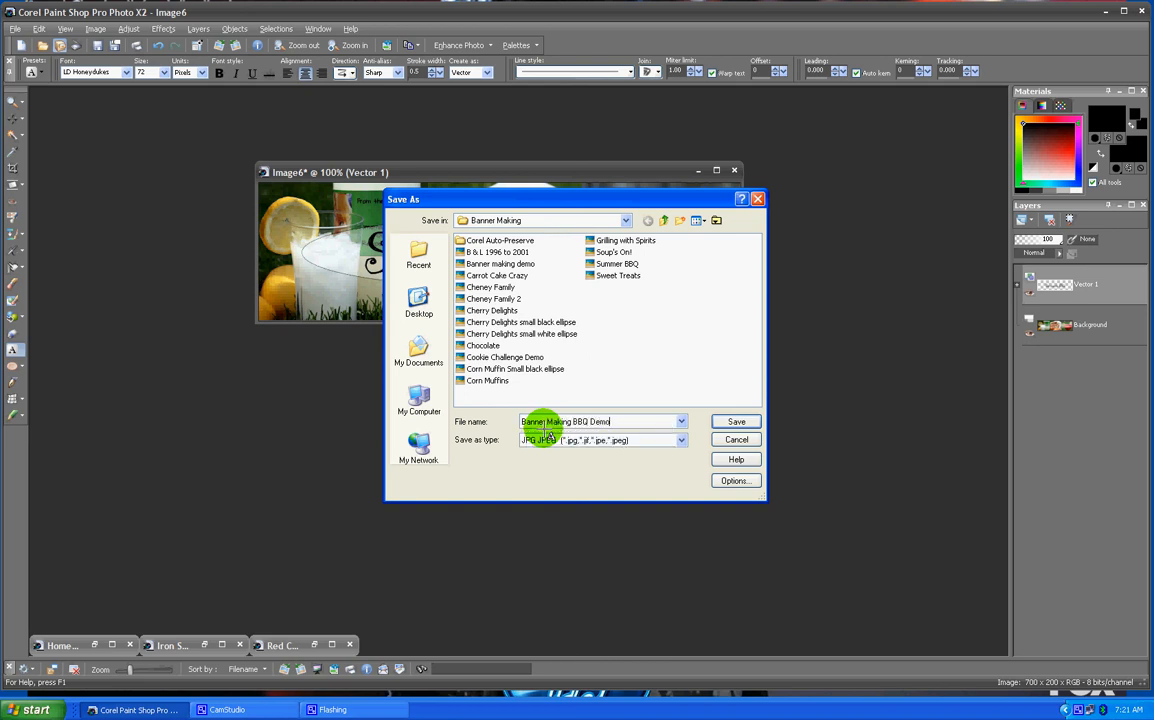
{"action": "key", "text": "Return"}
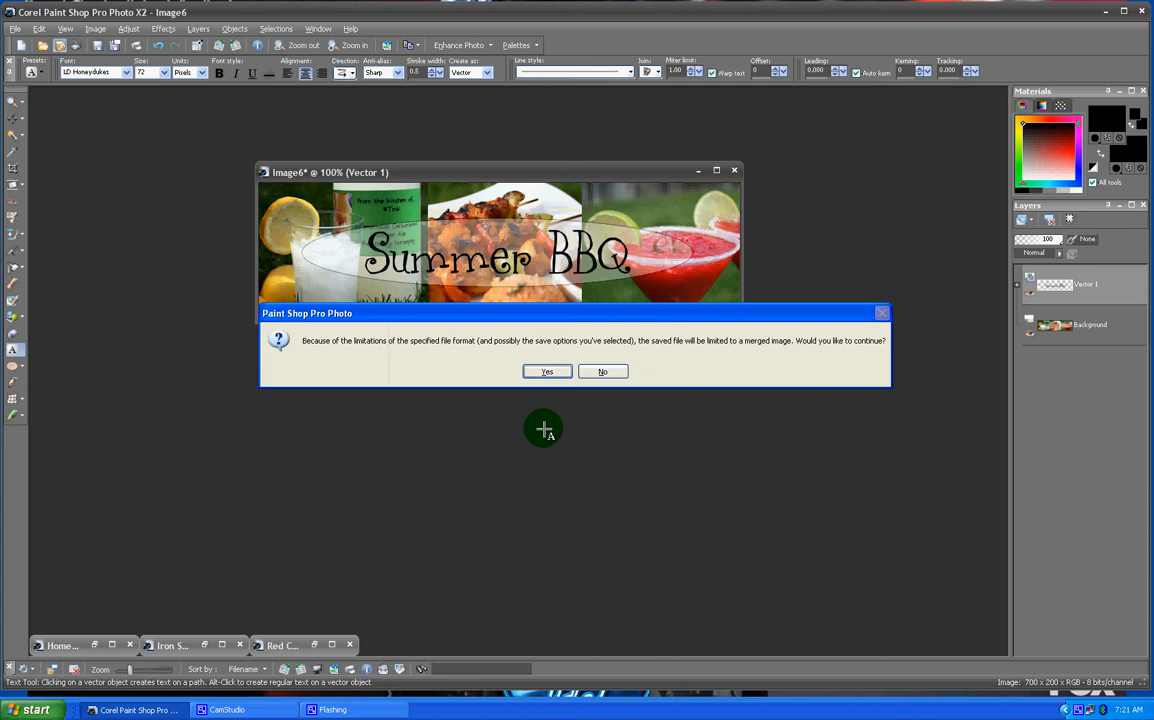
{"action": "left_click", "coordinate": [550, 372]}
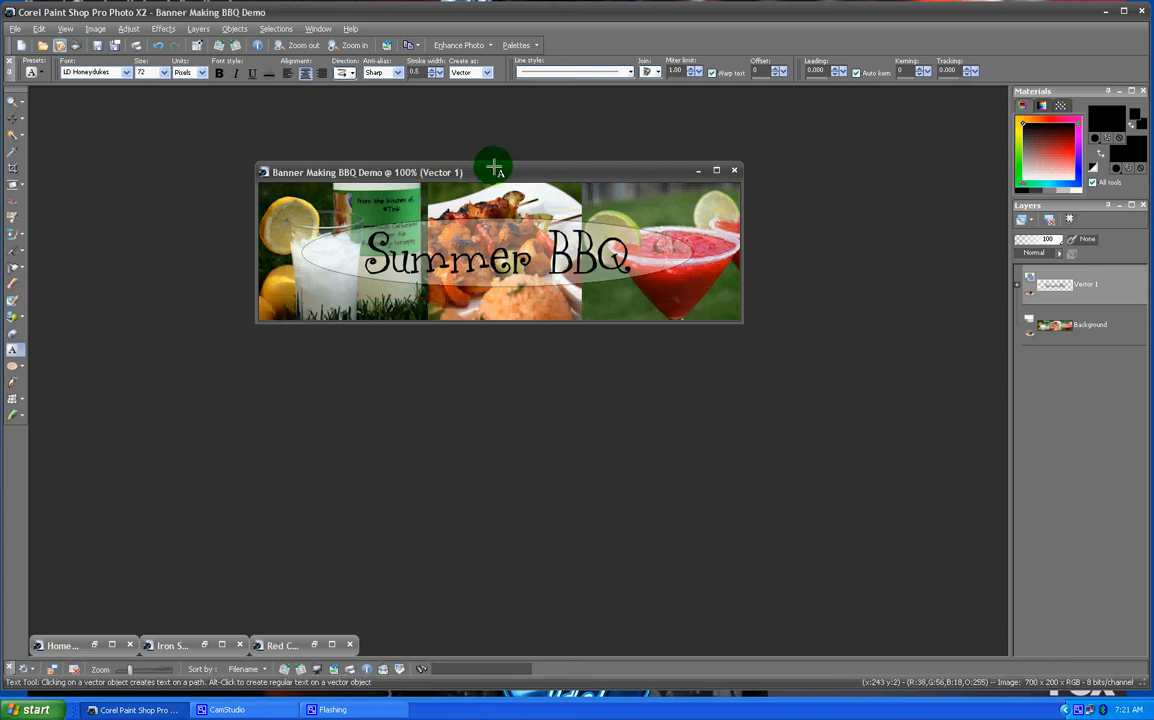
- Flatten the image into a single background layer
{"action": "left_click_drag", "start_coordinate": [490, 168], "coordinate": [494, 140]}
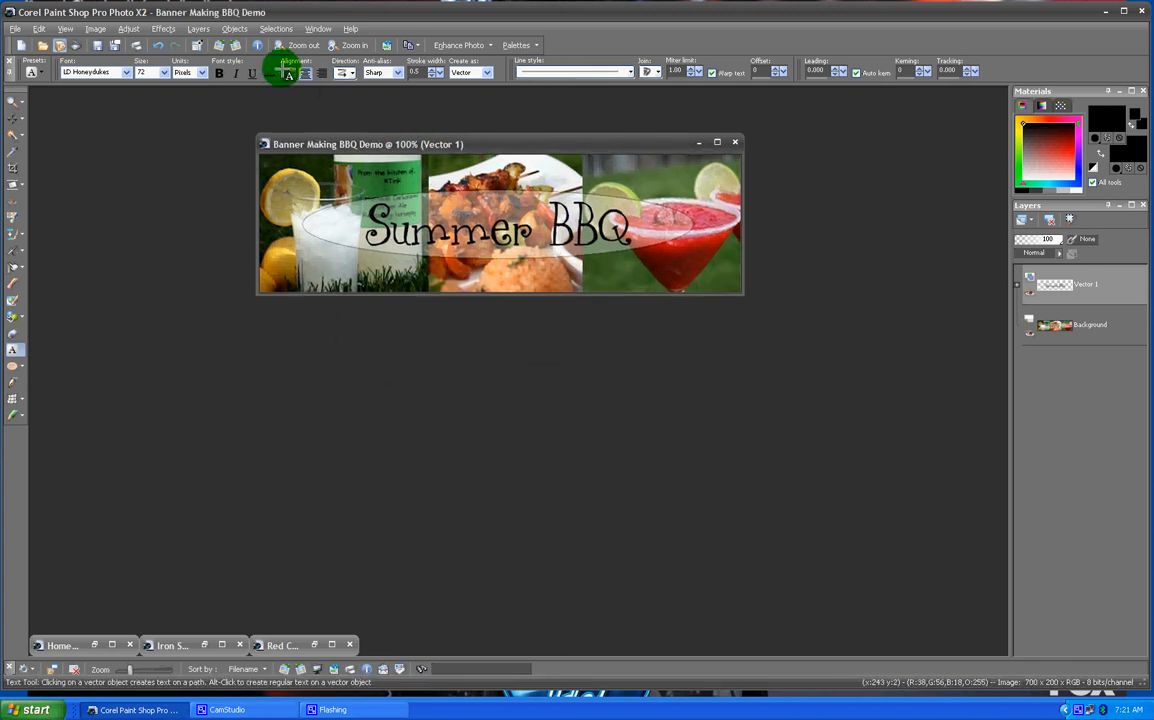
{"action": "left_click", "coordinate": [198, 29]}
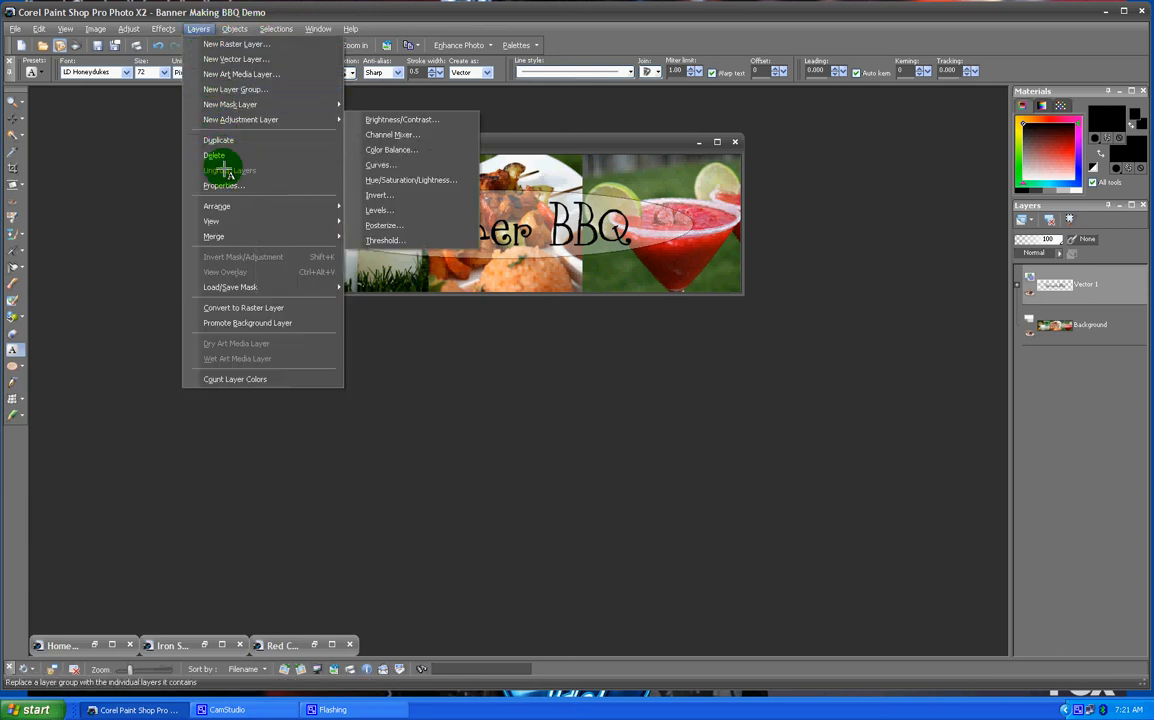
{"action": "mouse_move", "coordinate": [278, 237]}
{"action": "left_click", "coordinate": [380, 252]}
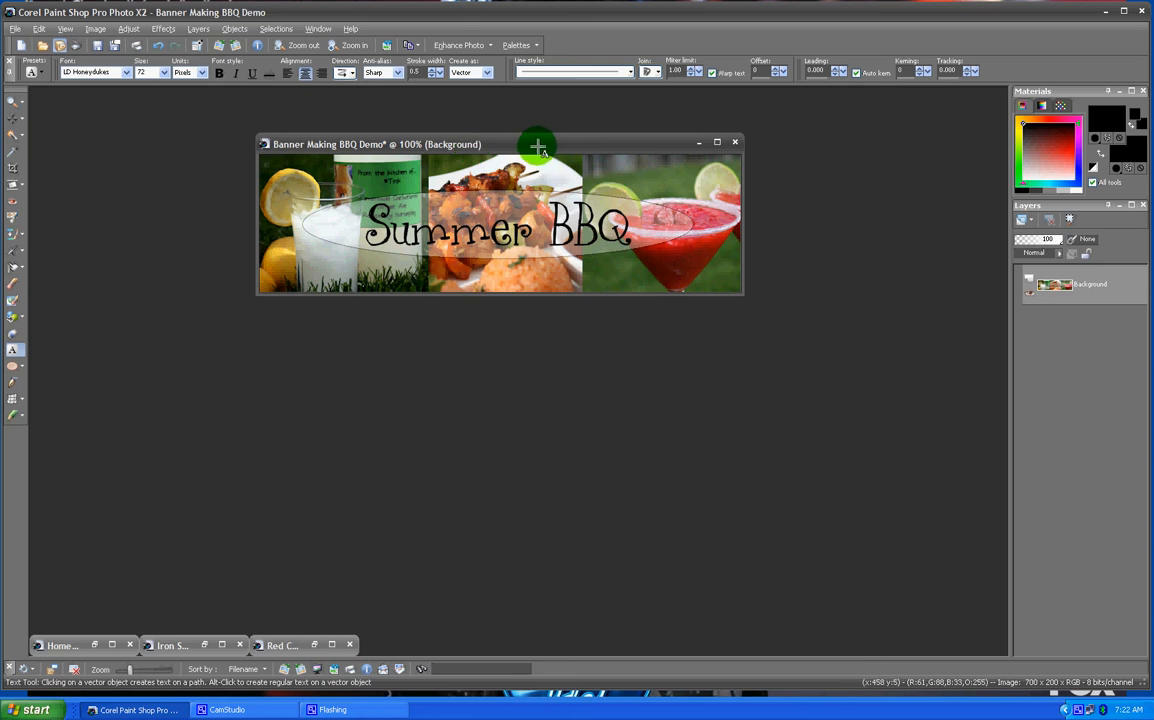
- Save the flattened banner
{"action": "left_click_drag", "start_coordinate": [536, 142], "coordinate": [495, 125]}
{"action": "left_click", "coordinate": [16, 28]}
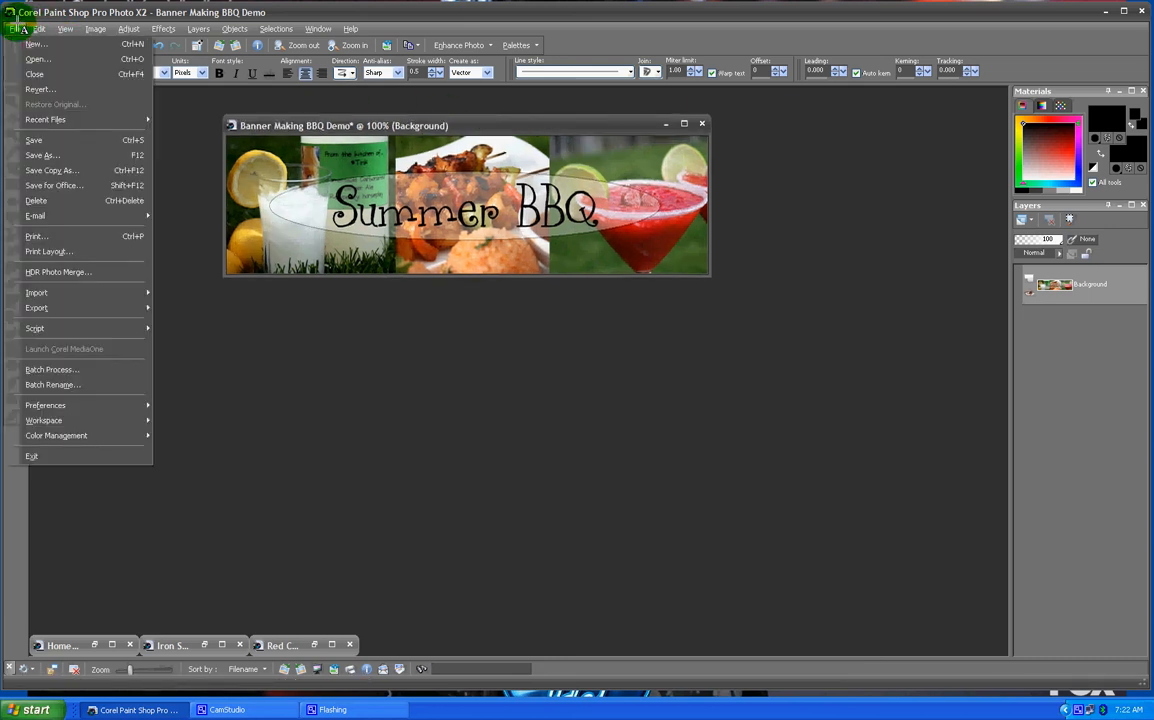
{"action": "left_click", "coordinate": [36, 139]}
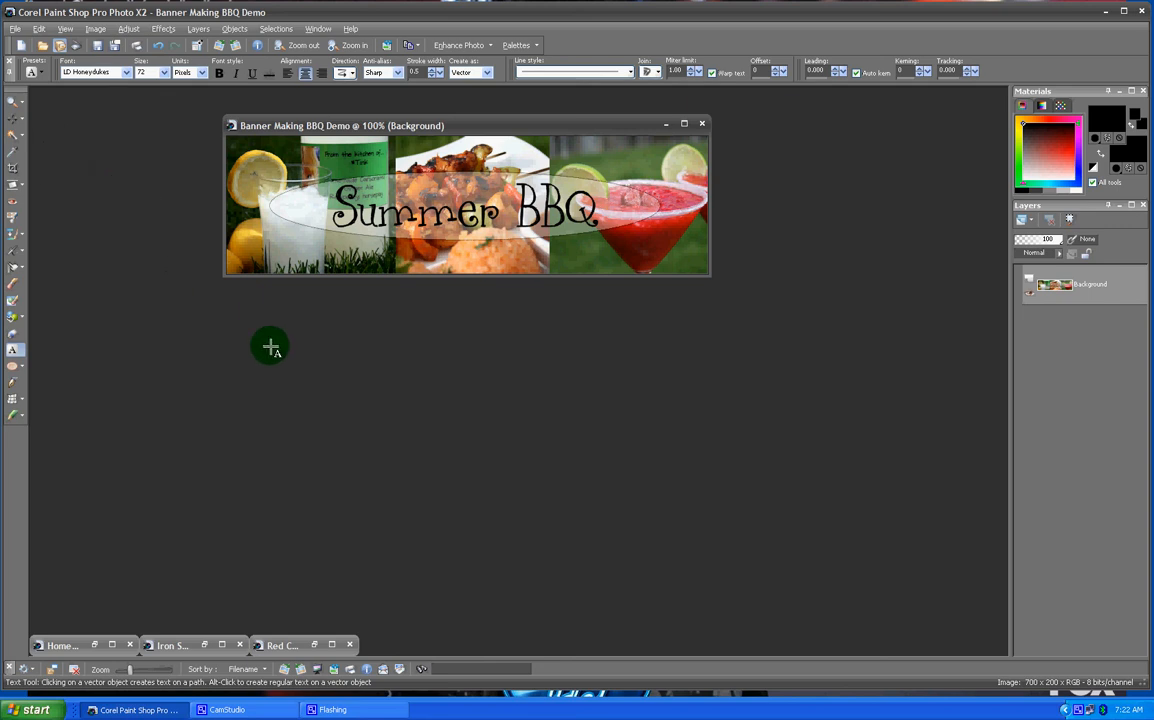
{"action": "left_click", "coordinate": [264, 710]}
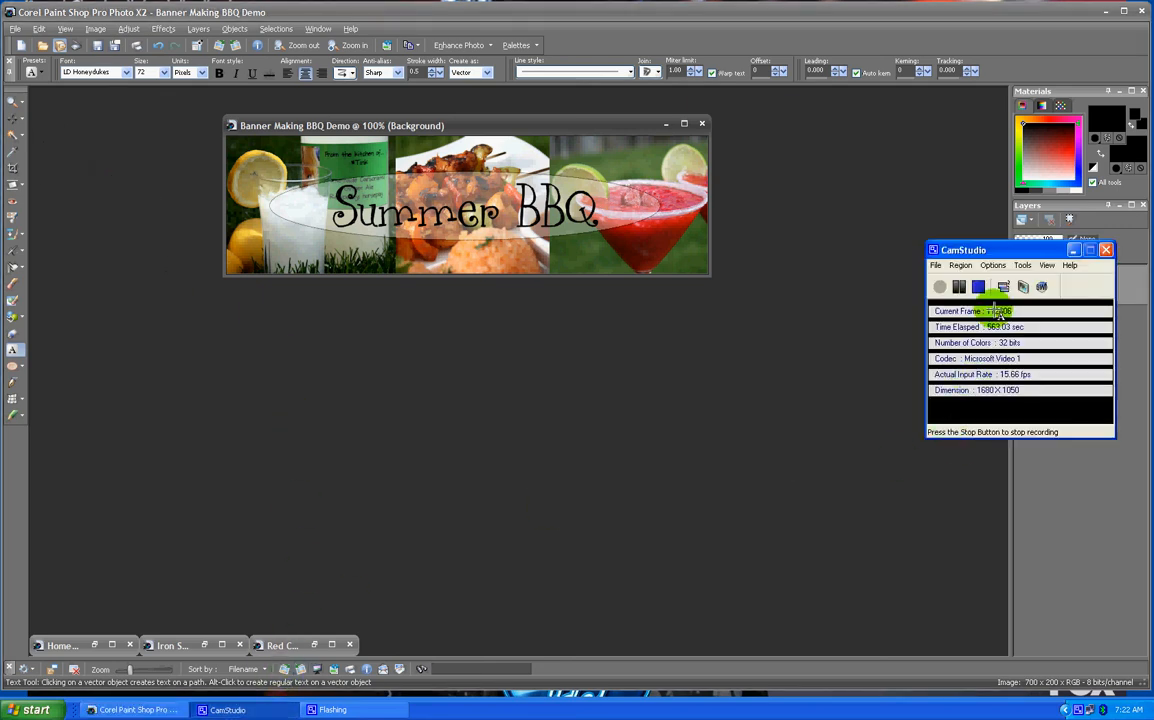